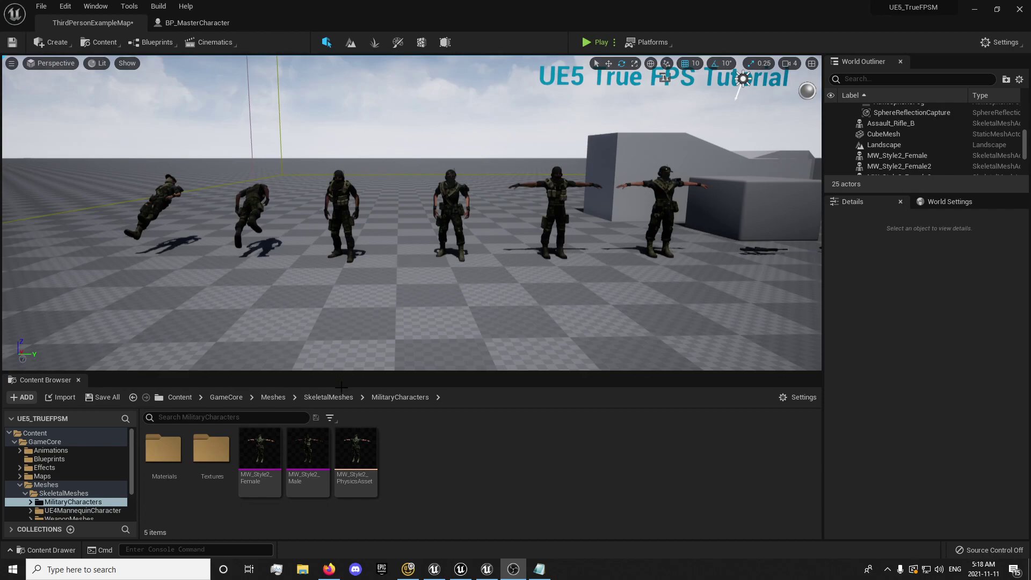
Switch to Firefox and review the Military Character Dark marketplace page, including its preview images and supported engine versions
{"action": "mouse_move", "coordinate": [328, 569]}
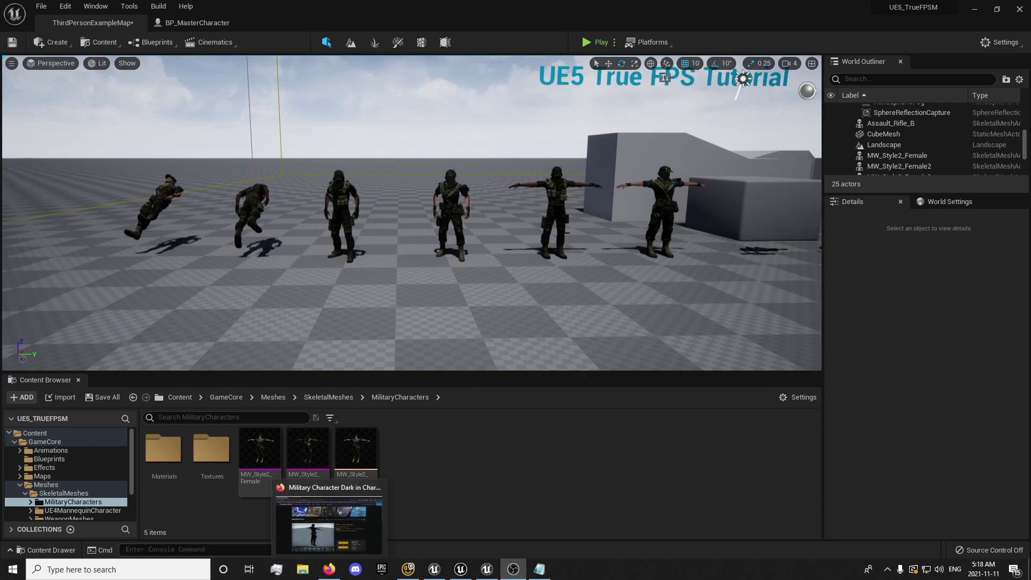
{"action": "left_click", "coordinate": [328, 523]}
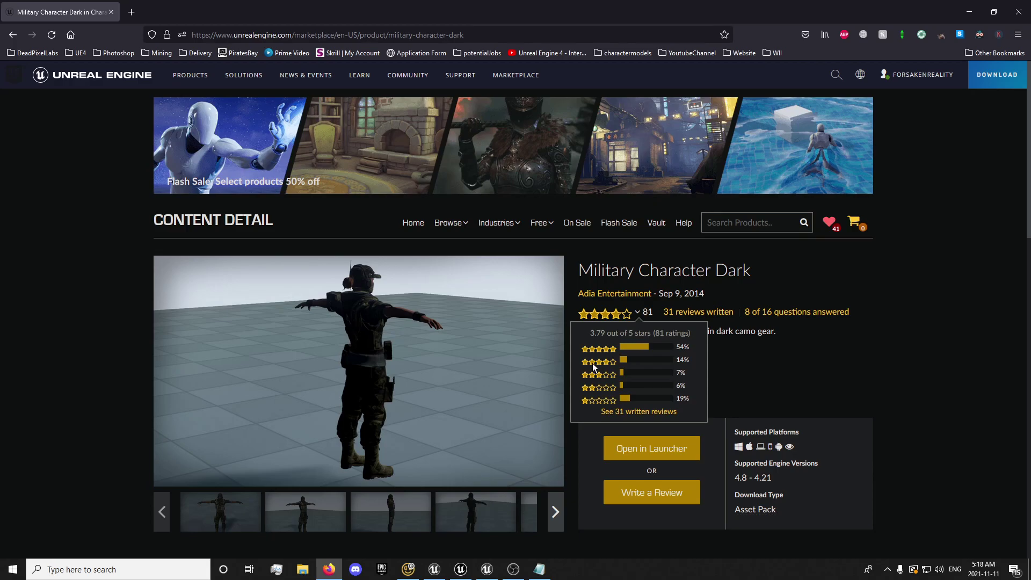
{"action": "scroll", "coordinate": [405, 435], "scroll_direction": "down", "scroll_amount": 2}
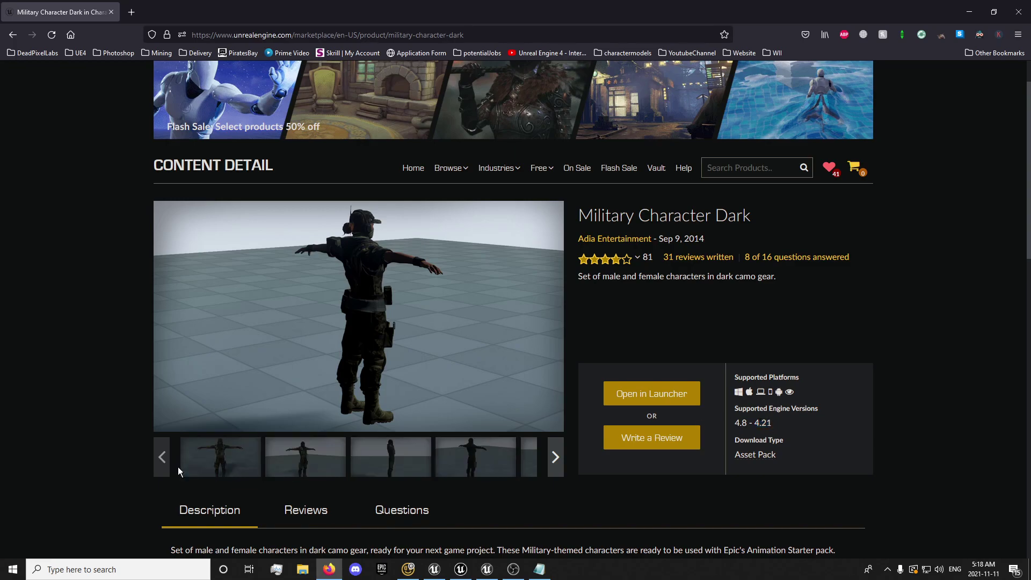
{"action": "left_click", "coordinate": [236, 452]}
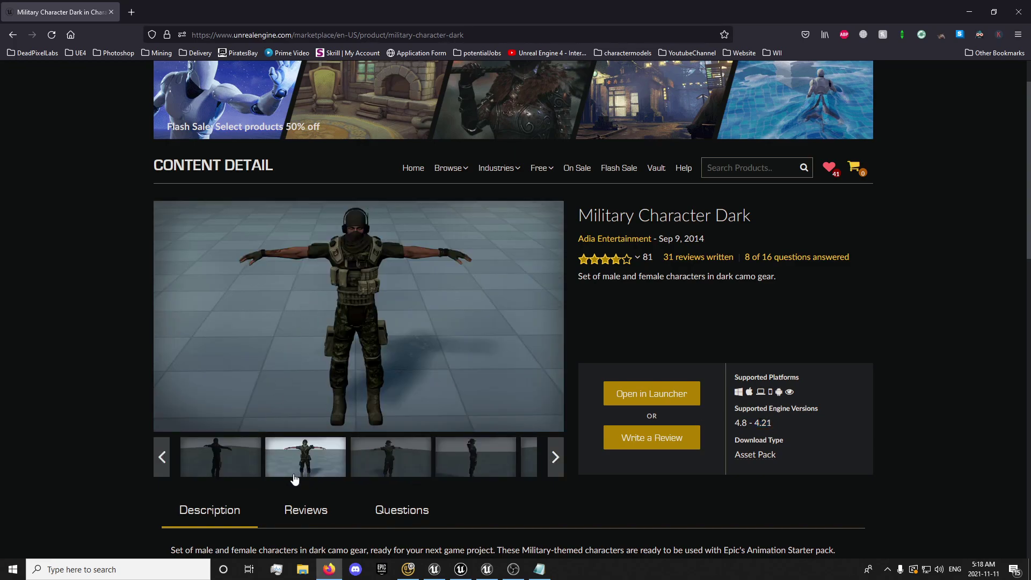
{"action": "left_click", "coordinate": [315, 467]}
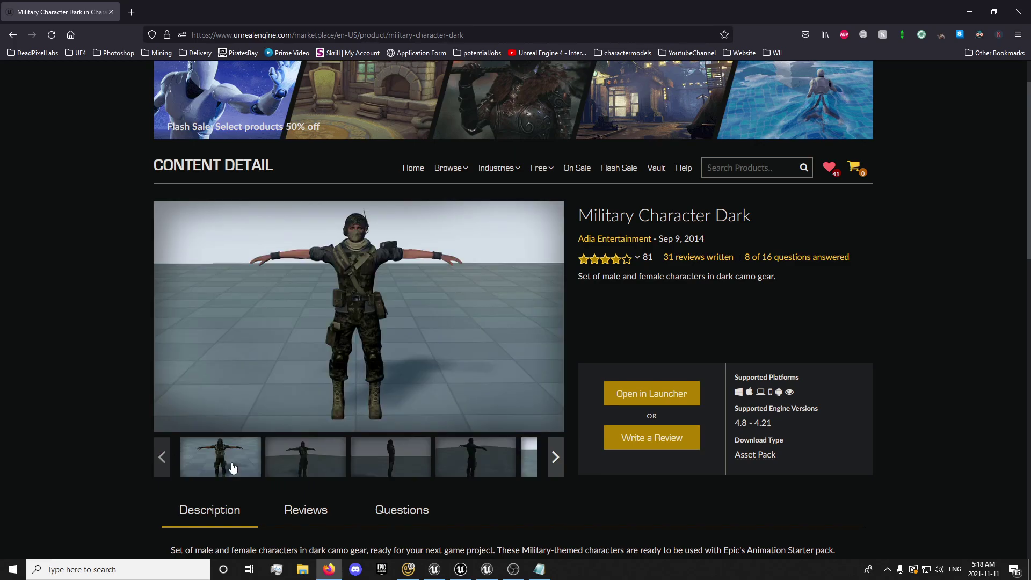
{"action": "left_click", "coordinate": [234, 465]}
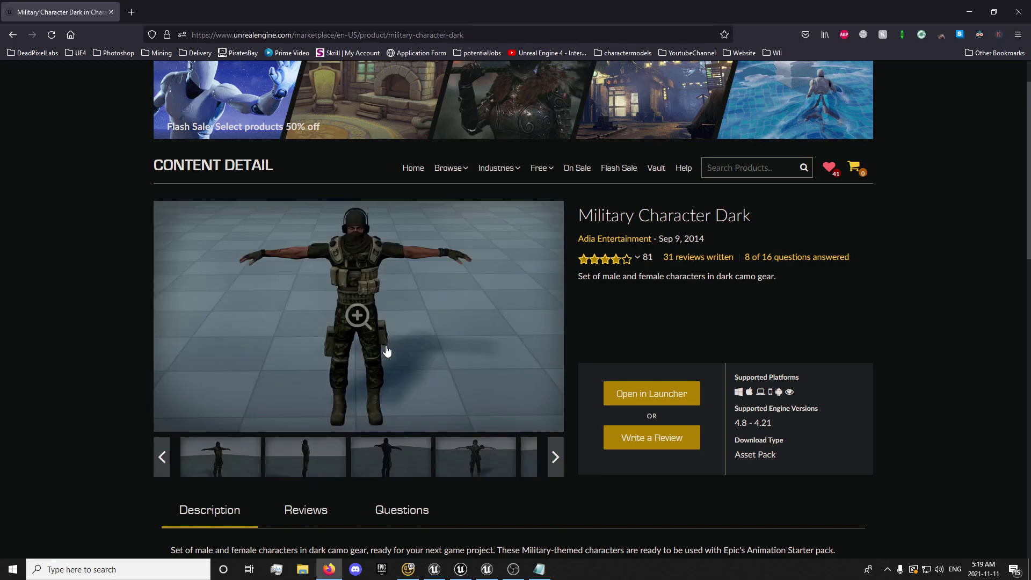
{"action": "scroll", "coordinate": [393, 361], "scroll_direction": "down", "scroll_amount": 2}
{"action": "scroll", "coordinate": [430, 306], "scroll_direction": "up", "scroll_amount": 2}
{"action": "scroll", "coordinate": [698, 430], "scroll_direction": "up", "scroll_amount": 1}
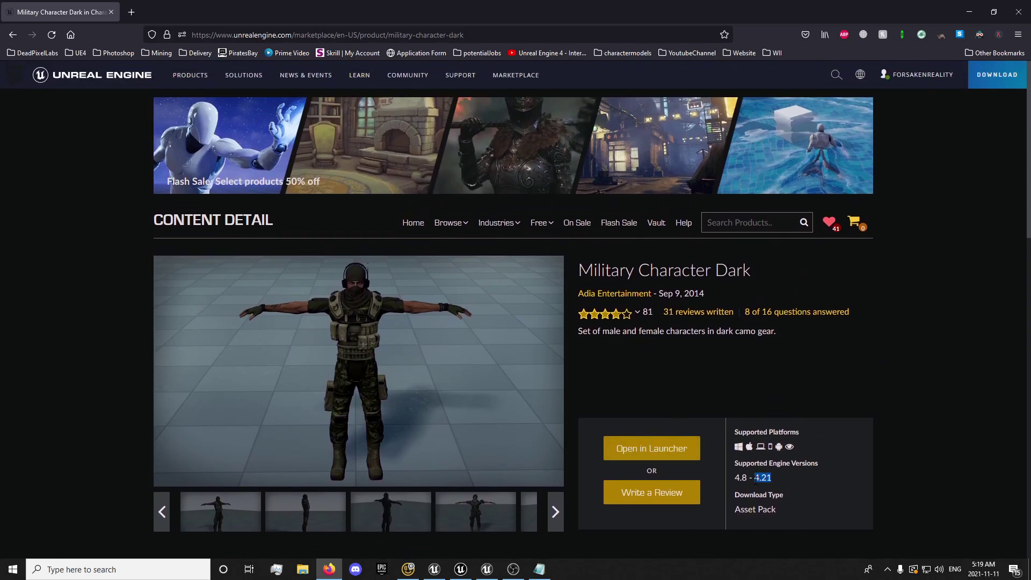
{"action": "left_click", "coordinate": [754, 479]}
{"action": "key", "text": "alt+Tab"}
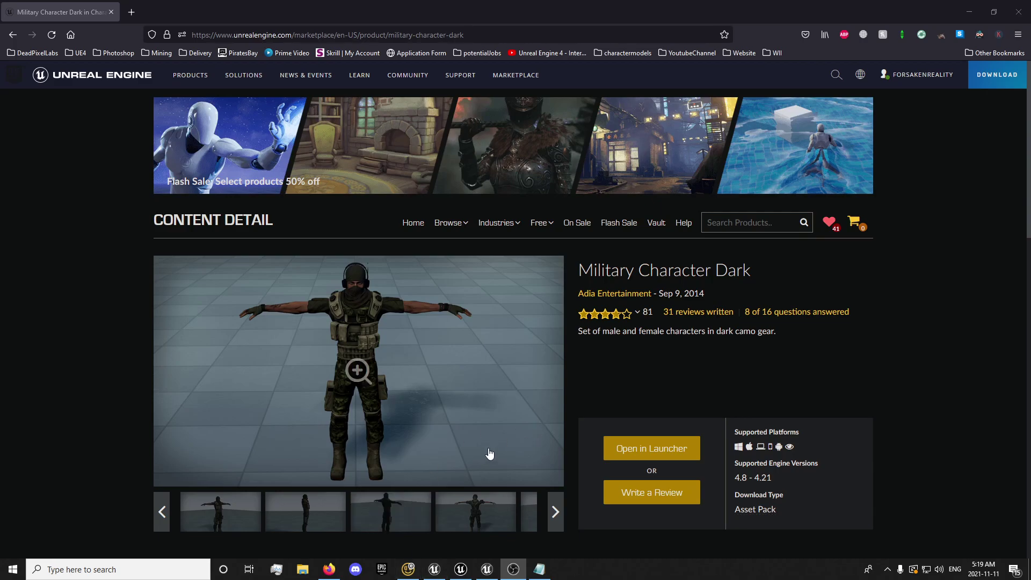
Open the Military Character Dark pack in the Epic Games Launcher and check its compatible projects and the installed engine versions
{"action": "left_click", "coordinate": [664, 452]}
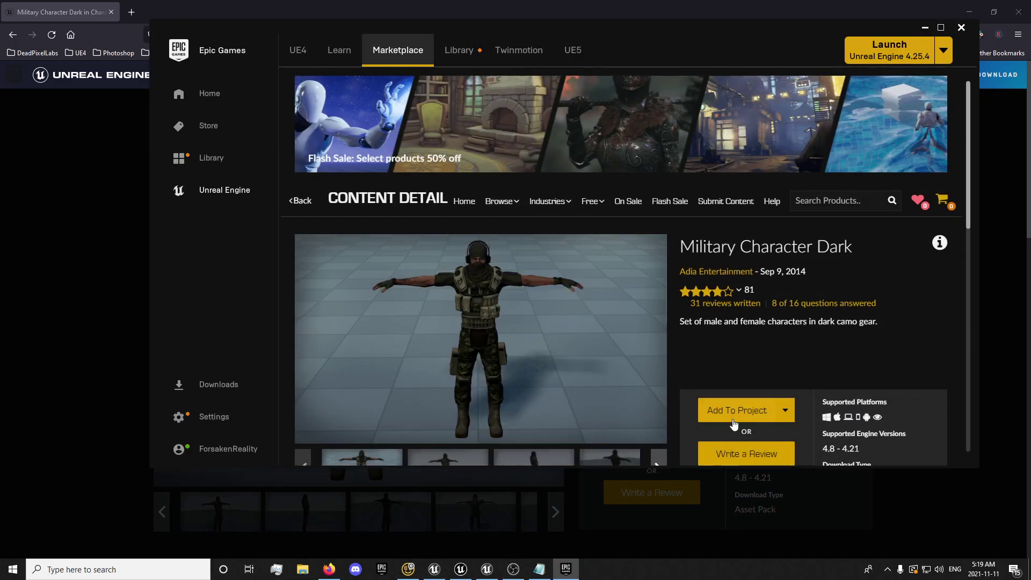
{"action": "left_click", "coordinate": [730, 411]}
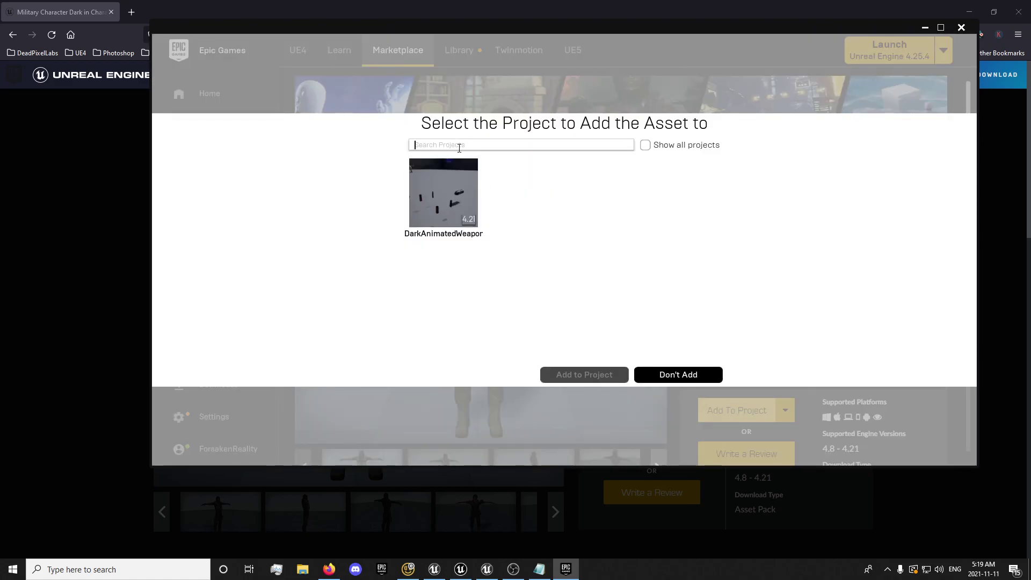
{"action": "left_click", "coordinate": [437, 198]}
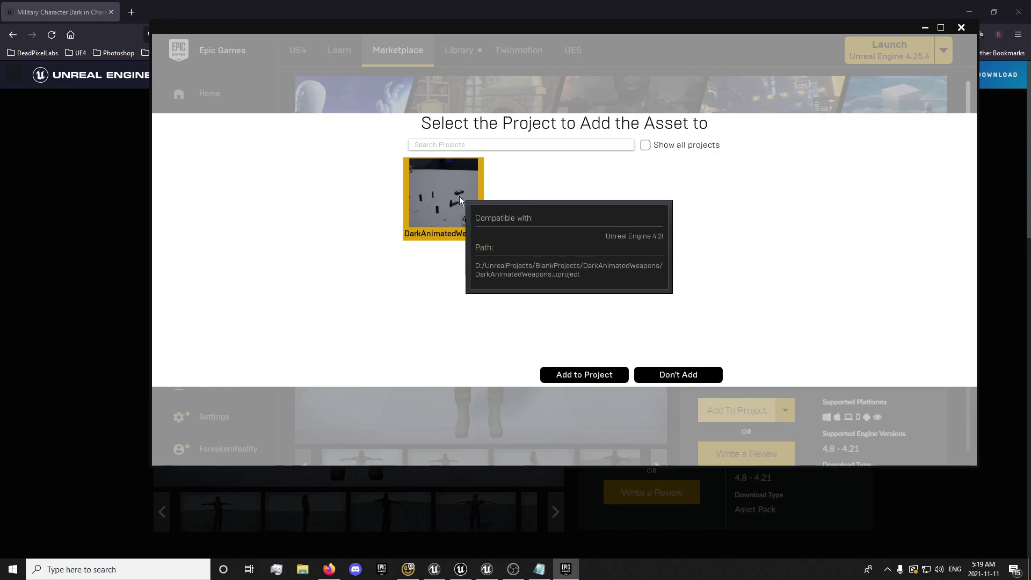
{"action": "left_click", "coordinate": [668, 371]}
{"action": "left_click", "coordinate": [460, 51]}
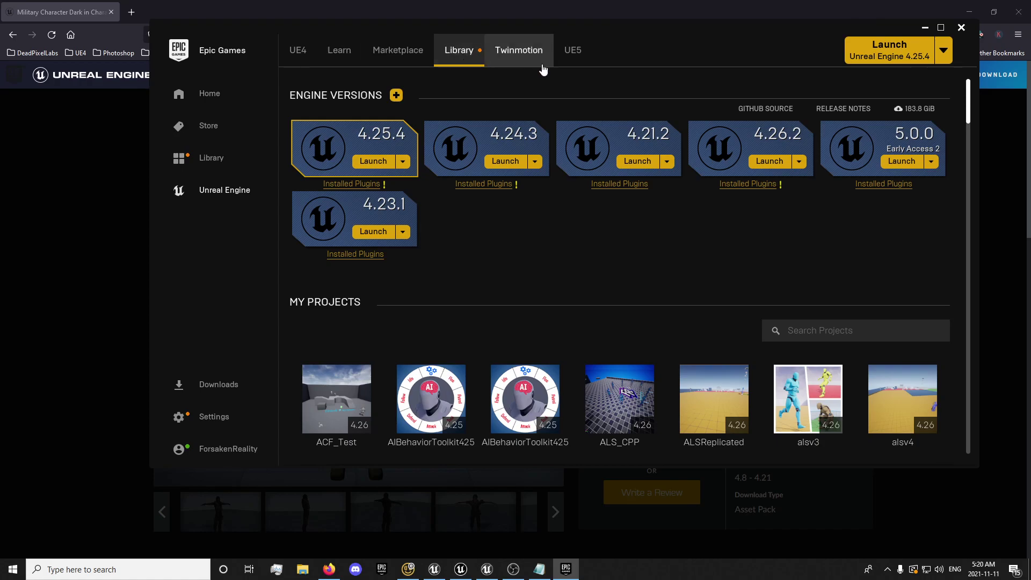
{"action": "left_click", "coordinate": [961, 28]}
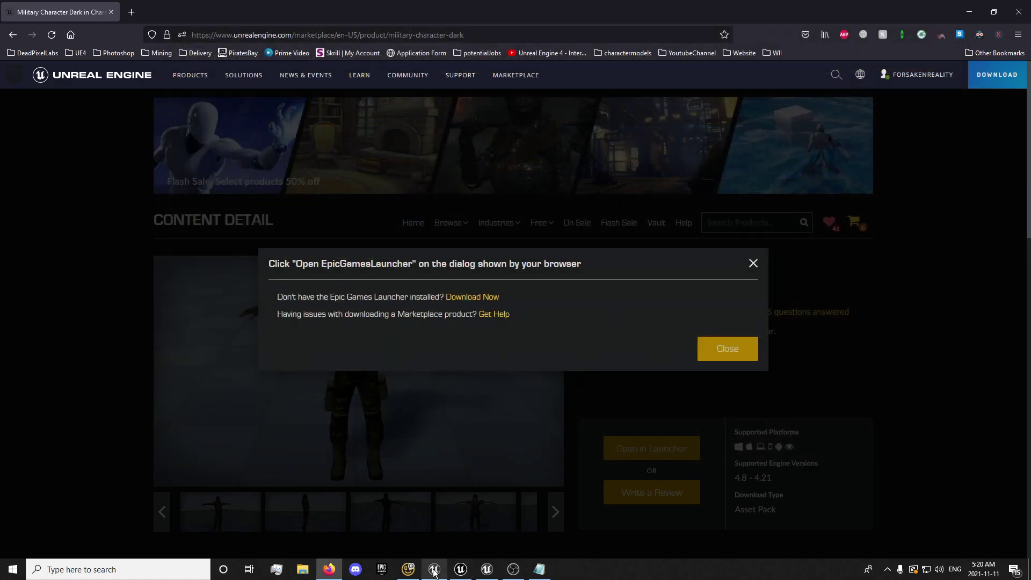
Switch to the DarkAnimatedWeapons project in Unreal Editor and select its MilitaryCharDark content folder
{"action": "left_click", "coordinate": [488, 570]}
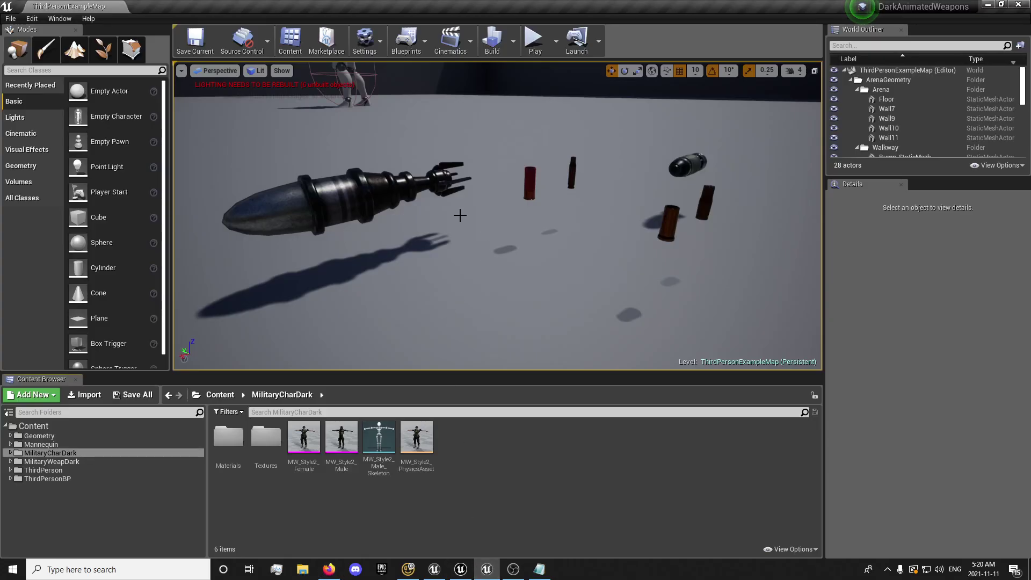
{"action": "left_click", "coordinate": [68, 455]}
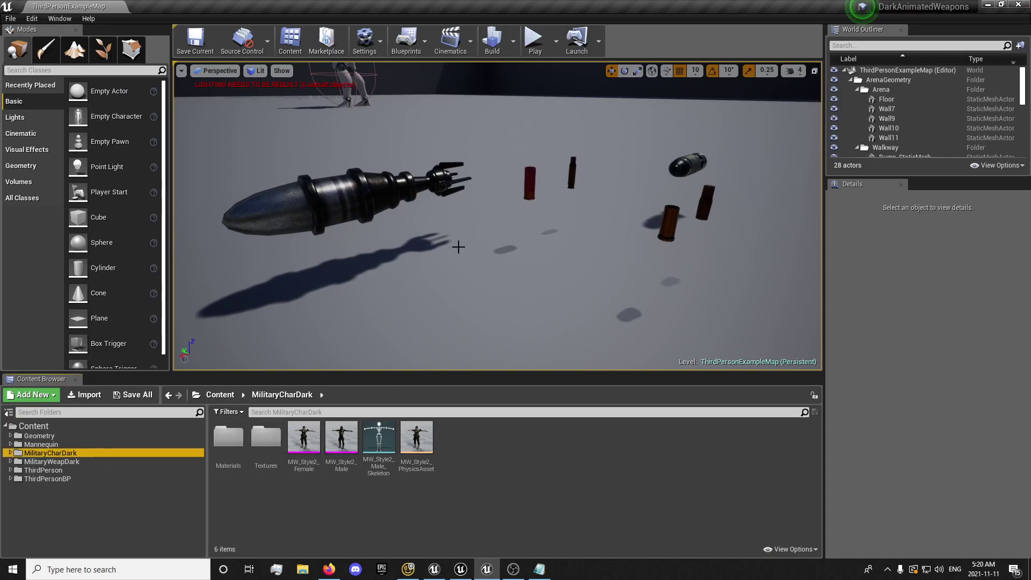
{"action": "right_click_drag", "start_coordinate": [532, 236], "coordinate": [538, 173]}
{"action": "scroll", "coordinate": [510, 188], "scroll_direction": "up", "scroll_amount": 5}
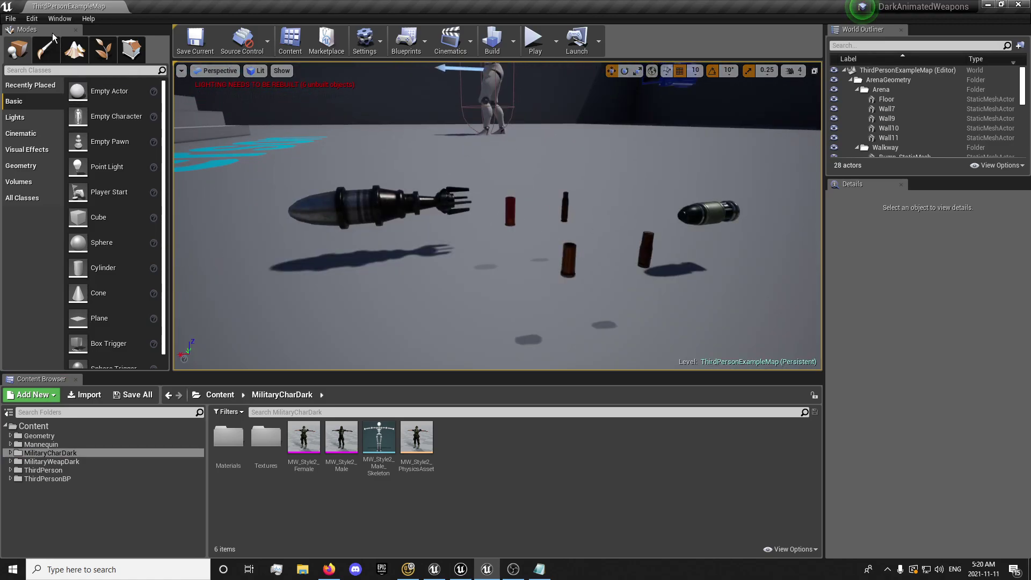
Start migrating the MilitaryCharDark folder, collapse its entries in the asset report, and accept the listed assets
{"action": "right_click", "coordinate": [72, 452]}
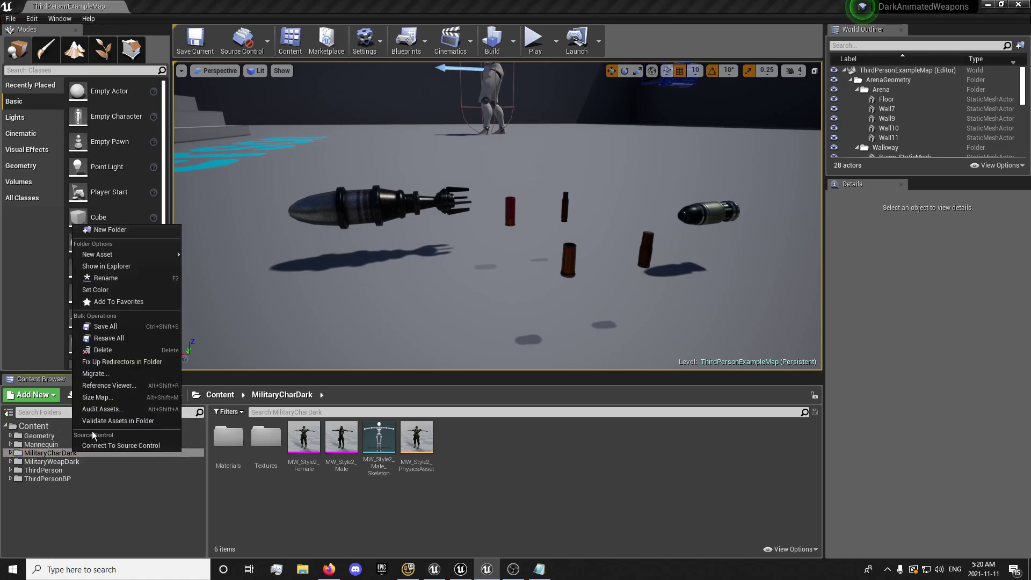
{"action": "left_click", "coordinate": [115, 375]}
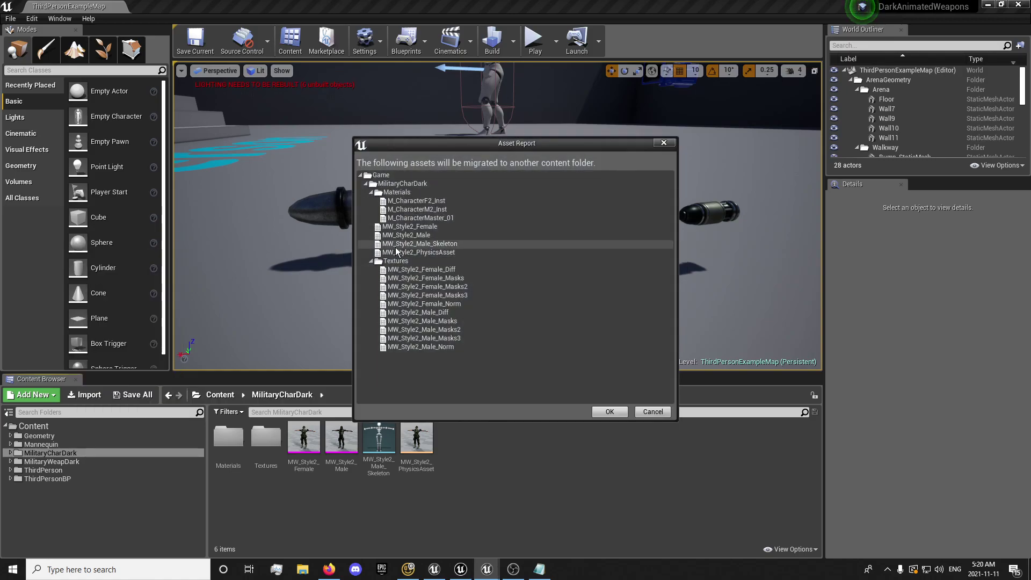
{"action": "left_click", "coordinate": [371, 192]}
{"action": "left_click", "coordinate": [370, 235]}
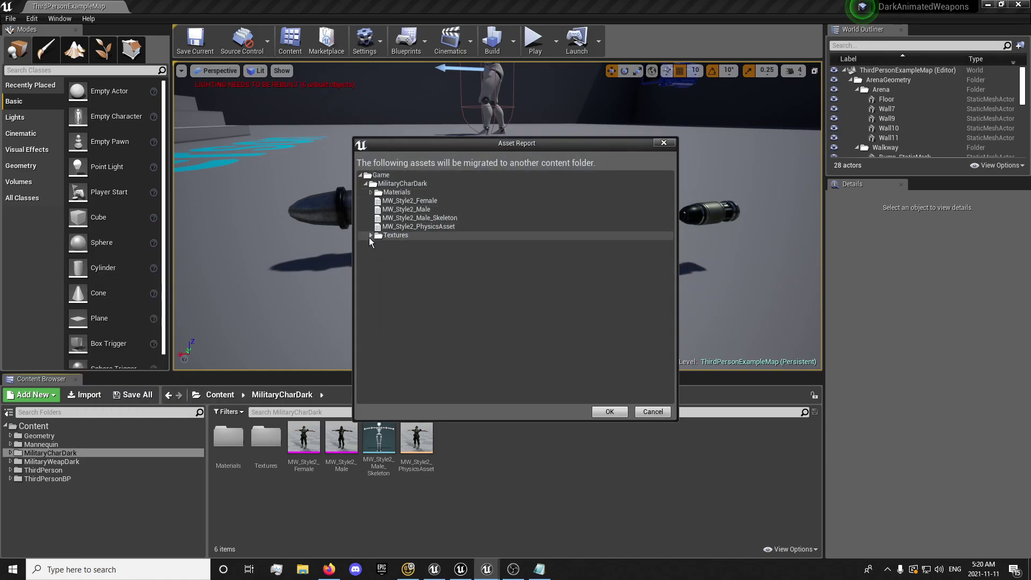
{"action": "left_click", "coordinate": [365, 183]}
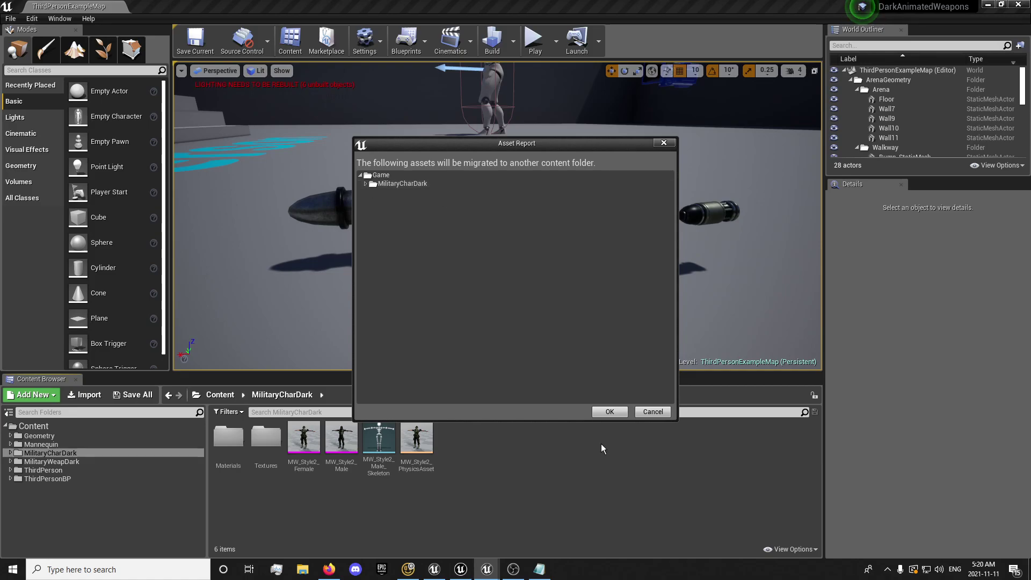
{"action": "left_click", "coordinate": [610, 412]}
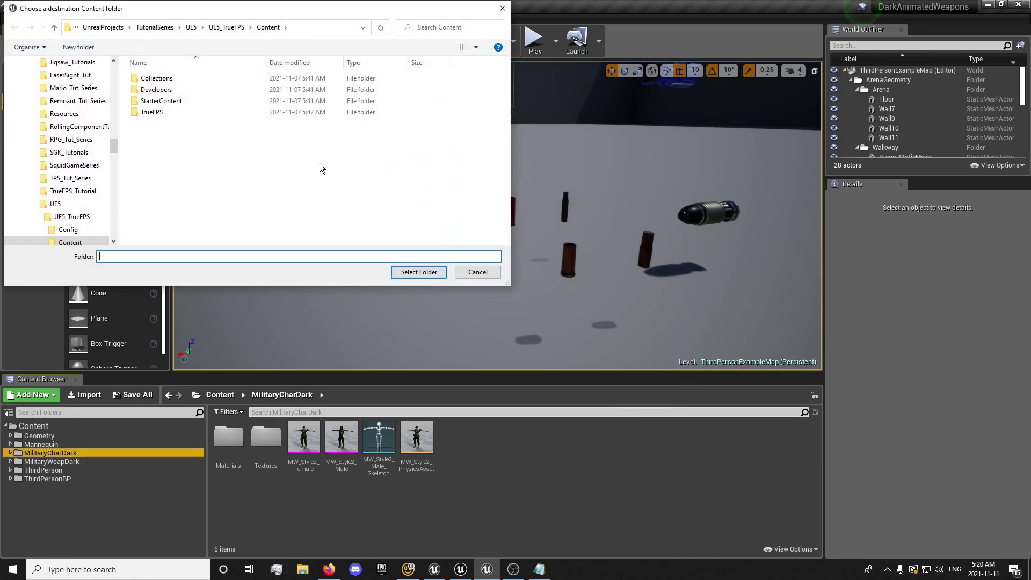
Choose the UE5_TrueFPS project's Content folder as the migration destination, and close the DarkAnimatedWeapons editor
{"action": "left_click", "coordinate": [227, 27]}
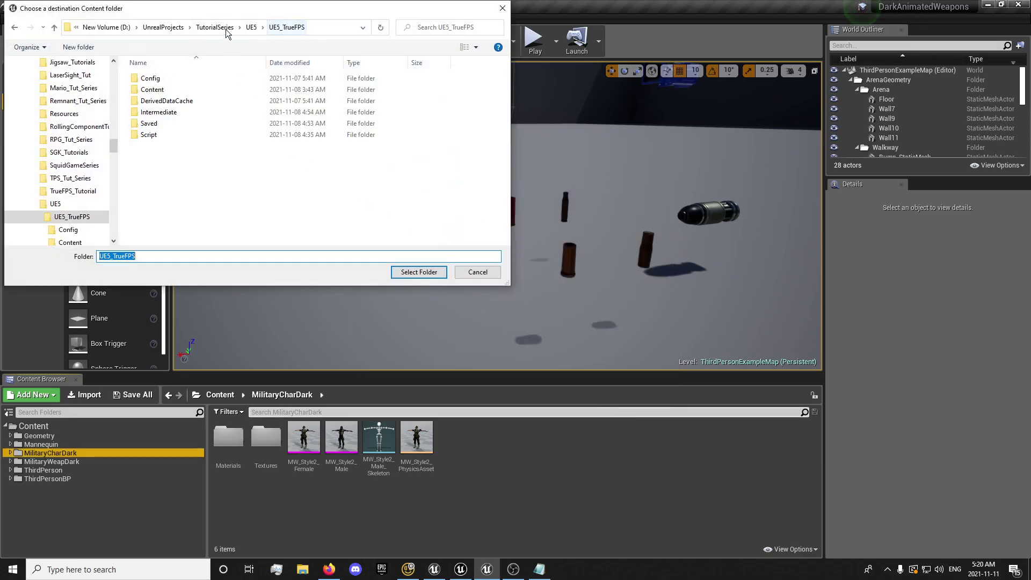
{"action": "left_click", "coordinate": [257, 27]}
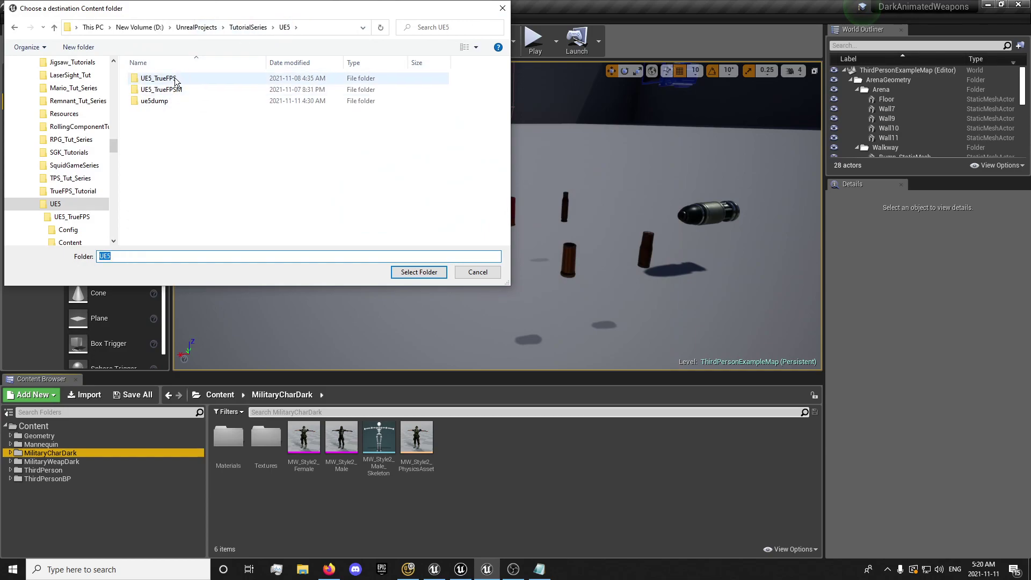
{"action": "double_click", "coordinate": [159, 78]}
{"action": "double_click", "coordinate": [157, 90]}
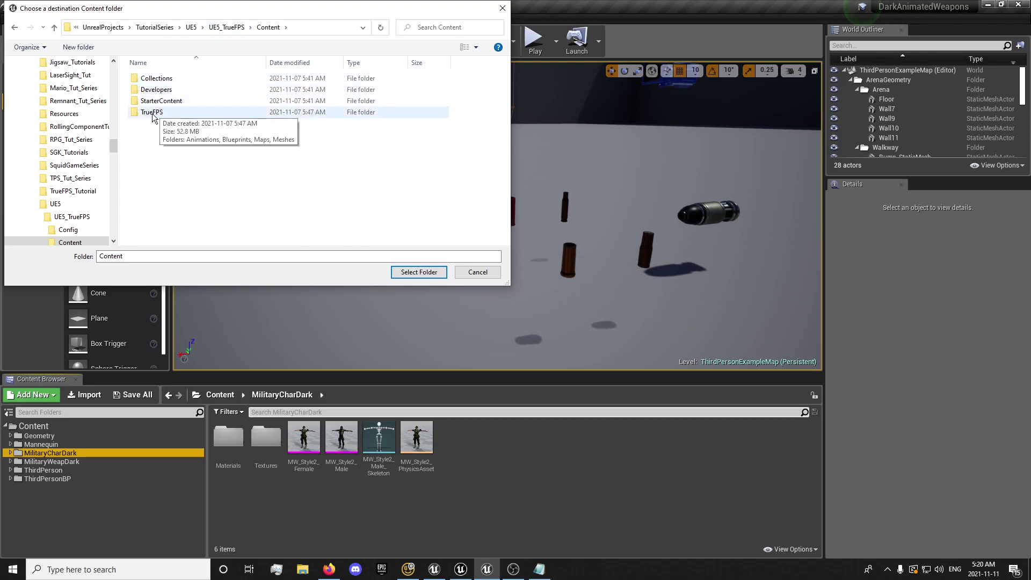
{"action": "left_click", "coordinate": [404, 272]}
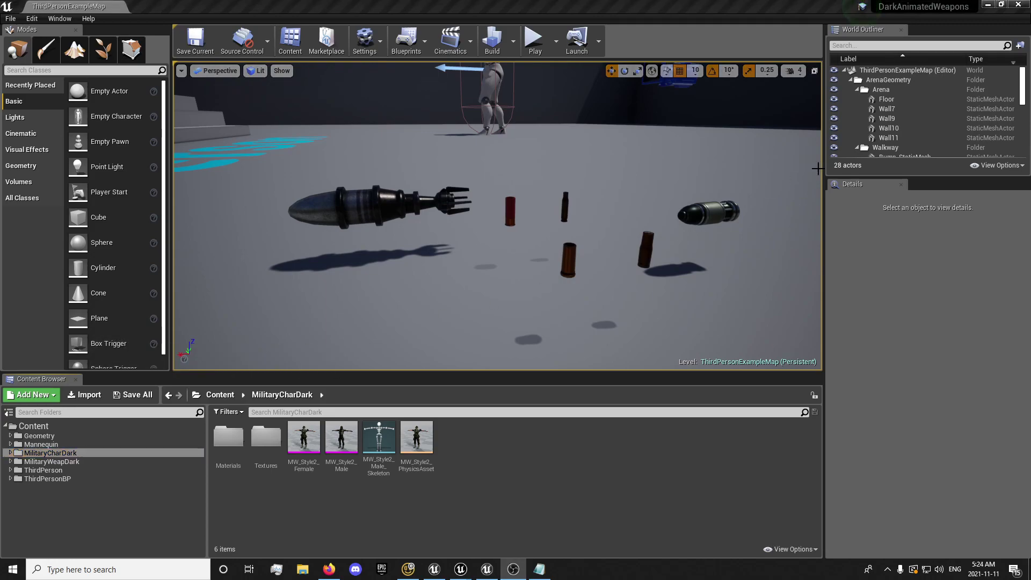
{"action": "left_click", "coordinate": [1018, 6]}
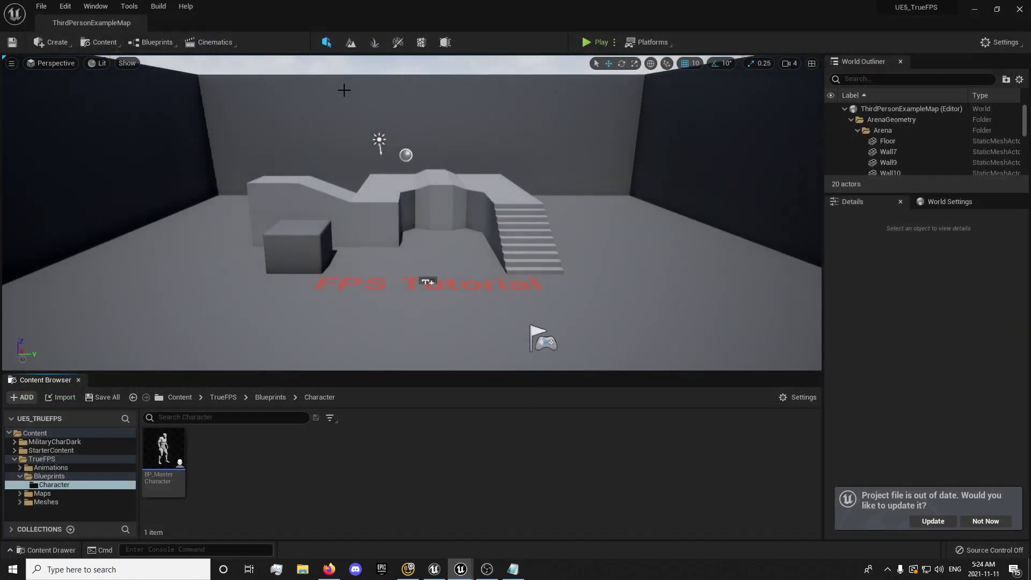
{"action": "left_click_drag", "start_coordinate": [295, 7], "coordinate": [765, 107]}
{"action": "key", "text": "alt+Tab"}
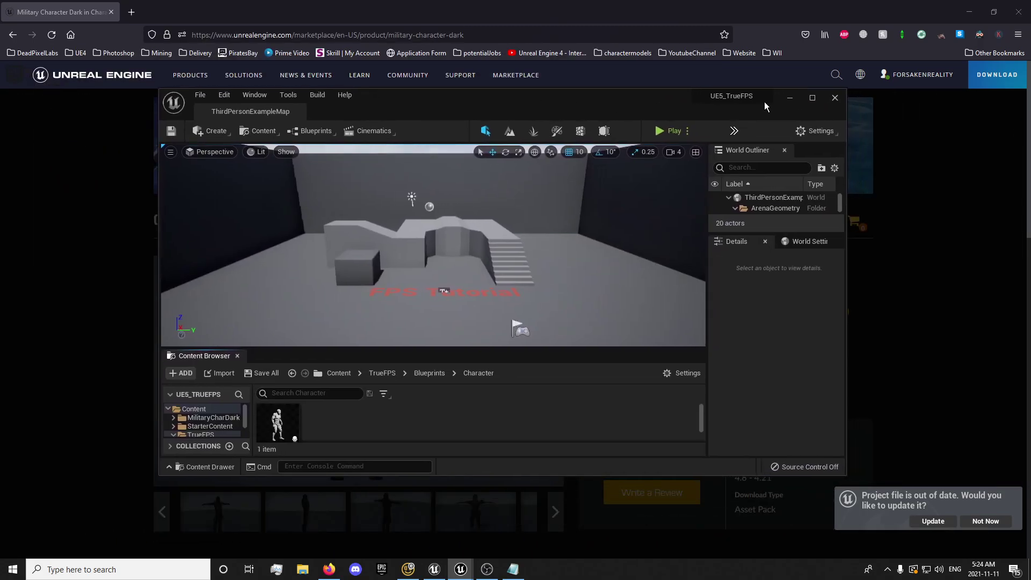
{"action": "left_click", "coordinate": [809, 100]}
{"action": "mouse_move", "coordinate": [461, 569]}
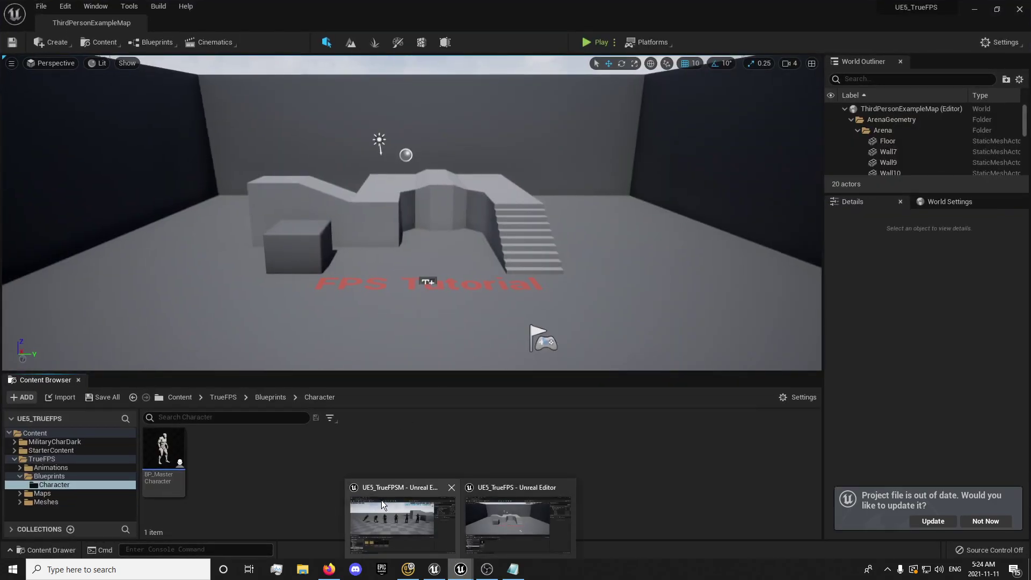
{"action": "left_click", "coordinate": [386, 501]}
{"action": "double_click", "coordinate": [365, 8]}
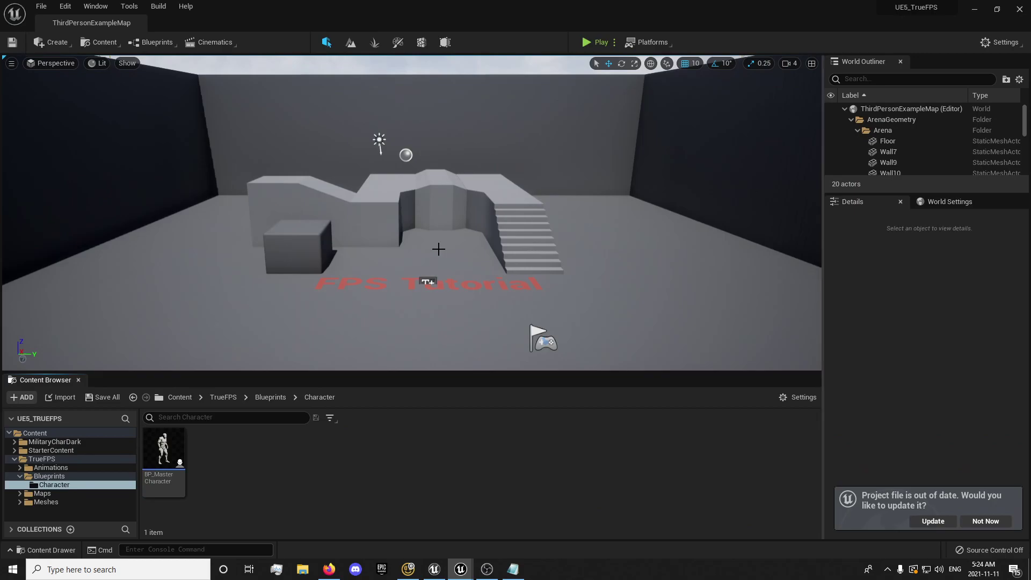
Delete the walkway's stairs, ramp, bump and both arm meshes along with the cube from the UE5_TrueFPS level
{"action": "right_click_drag", "start_coordinate": [474, 247], "coordinate": [516, 370]}
{"action": "left_click", "coordinate": [491, 248]}
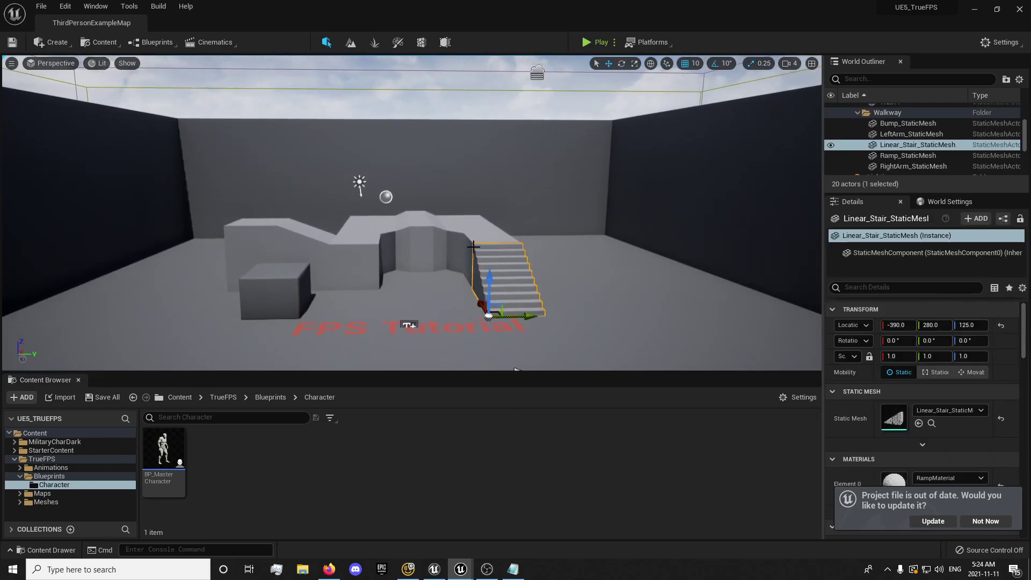
{"action": "key", "text": "Delete"}
{"action": "left_click", "coordinate": [457, 248]}
{"action": "key", "text": "Delete"}
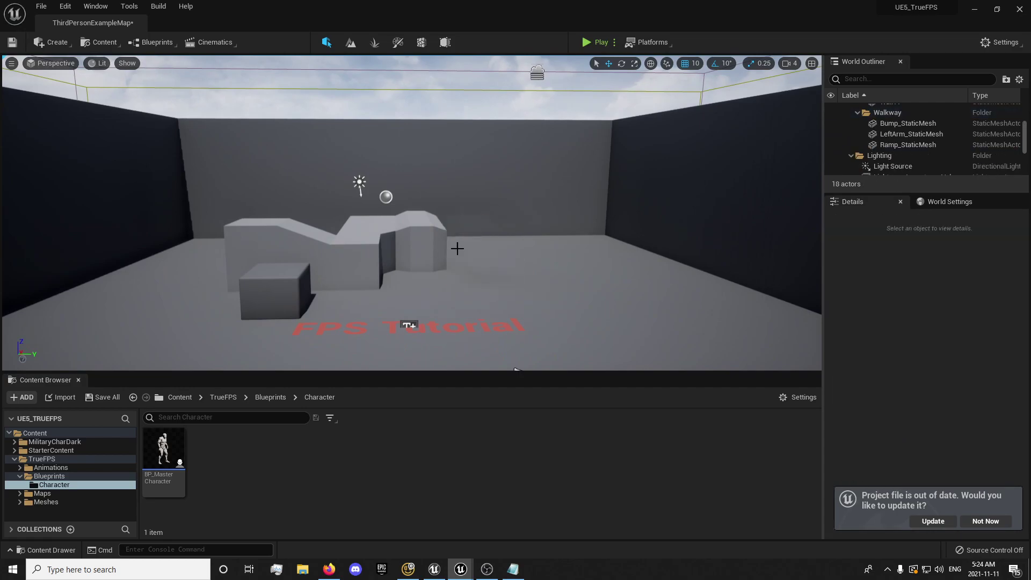
{"action": "left_click", "coordinate": [422, 257]}
{"action": "key", "text": "Delete"}
{"action": "left_click", "coordinate": [382, 253]}
{"action": "key", "text": "Delete"}
{"action": "left_click", "coordinate": [276, 252]}
{"action": "key", "text": "Delete"}
{"action": "left_click", "coordinate": [272, 278]}
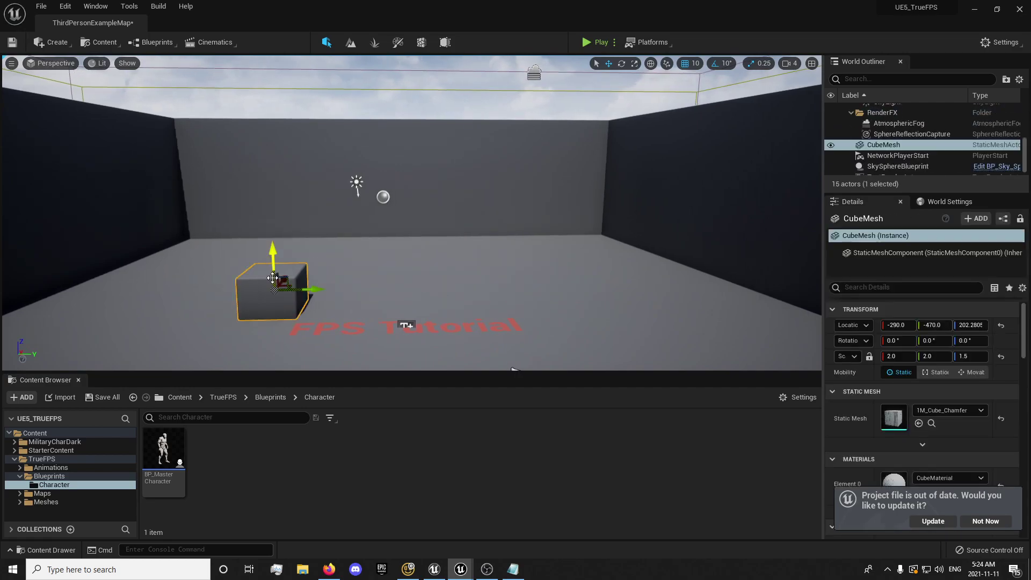
{"action": "key", "text": "Delete"}
Delete the four walls surrounding the arena floor and decline the project file update
{"action": "right_click_drag", "start_coordinate": [403, 281], "coordinate": [501, 300]}
{"action": "right_click_drag", "start_coordinate": [488, 262], "coordinate": [488, 225]}
{"action": "left_click", "coordinate": [626, 248]}
{"action": "key", "text": "Delete"}
{"action": "left_click", "coordinate": [442, 239]}
{"action": "key", "text": "Delete"}
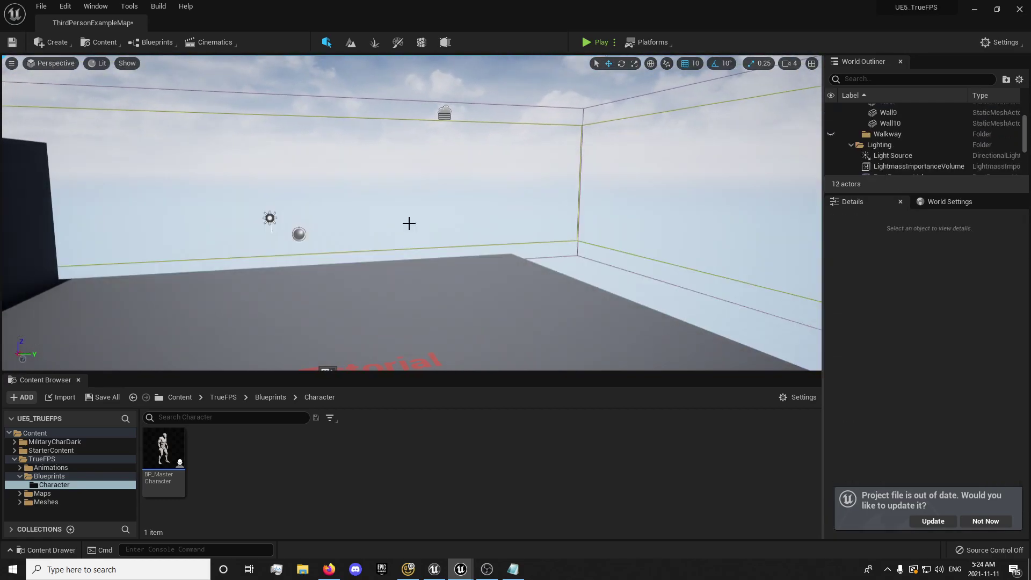
{"action": "right_click_drag", "start_coordinate": [409, 223], "coordinate": [435, 230]}
{"action": "left_click", "coordinate": [401, 221]}
{"action": "key", "text": "Delete"}
{"action": "left_click", "coordinate": [405, 220]}
{"action": "key", "text": "Delete"}
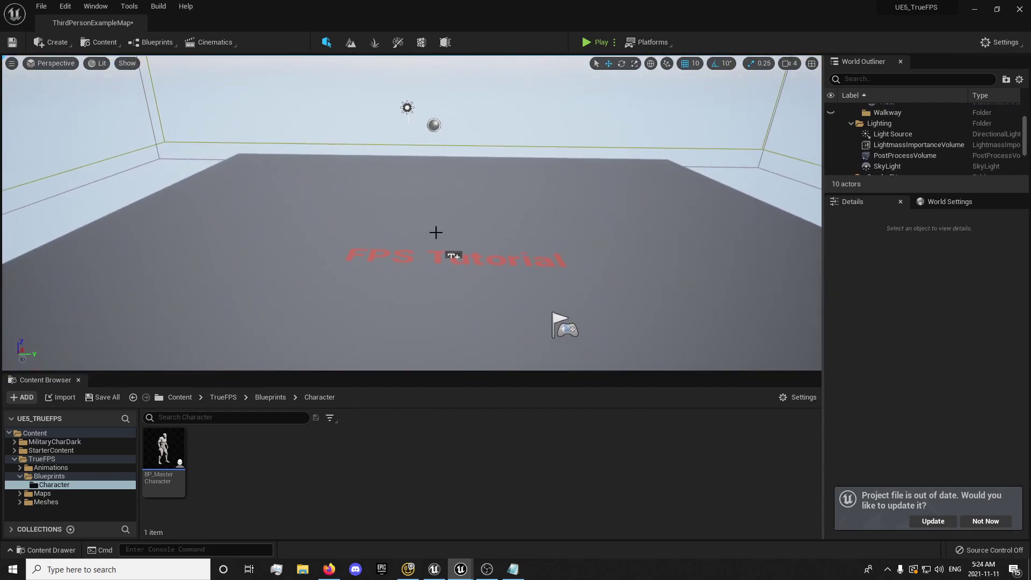
{"action": "left_click", "coordinate": [994, 522]}
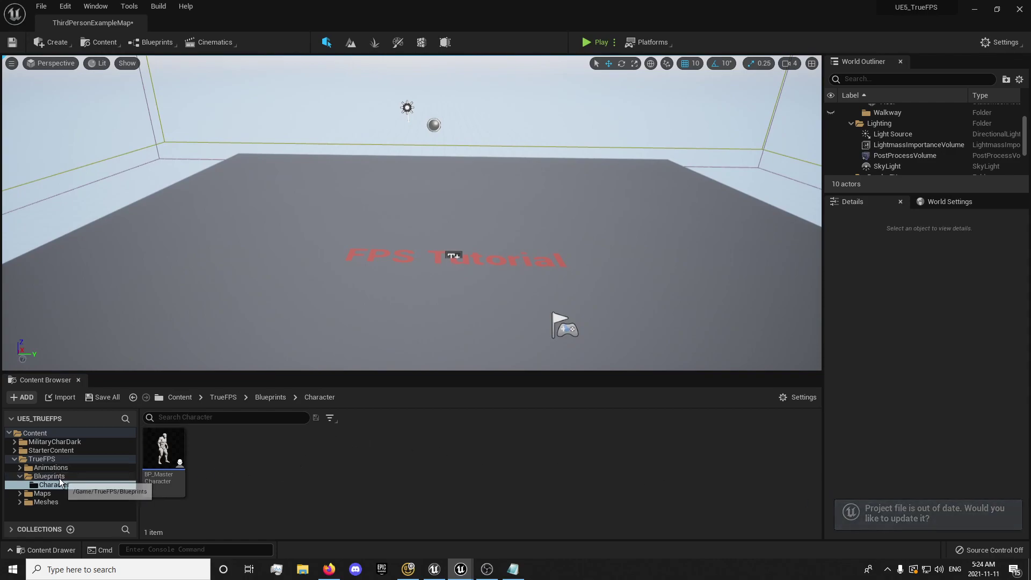
Name the new folder inside TrueFPS's Meshes folder SkeletalMeshes and move the UE4_Character folder into it
{"action": "left_click", "coordinate": [68, 443]}
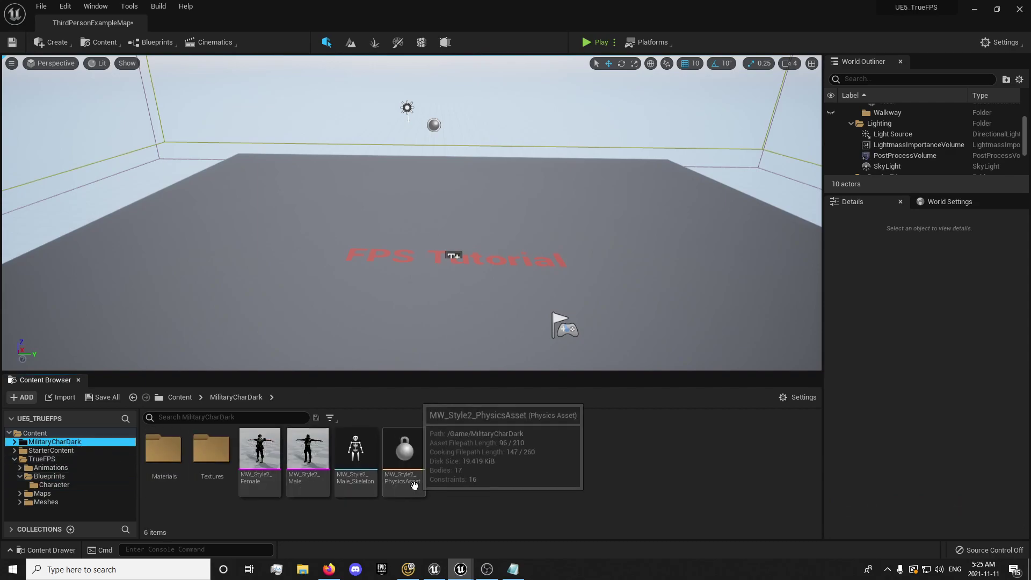
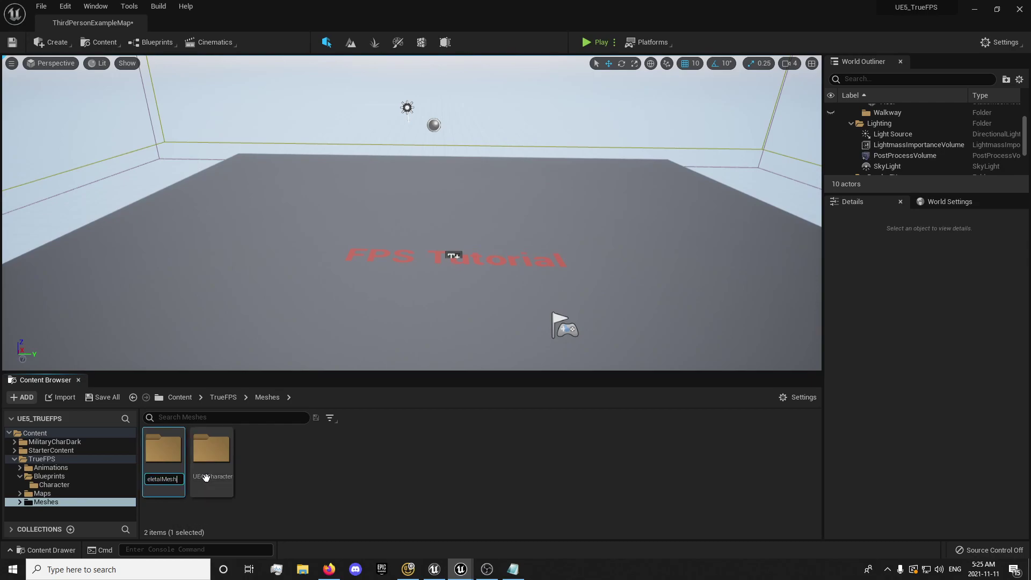
{"action": "left_click_drag", "start_coordinate": [205, 477], "coordinate": [160, 471]}
{"action": "left_click", "coordinate": [184, 489]}
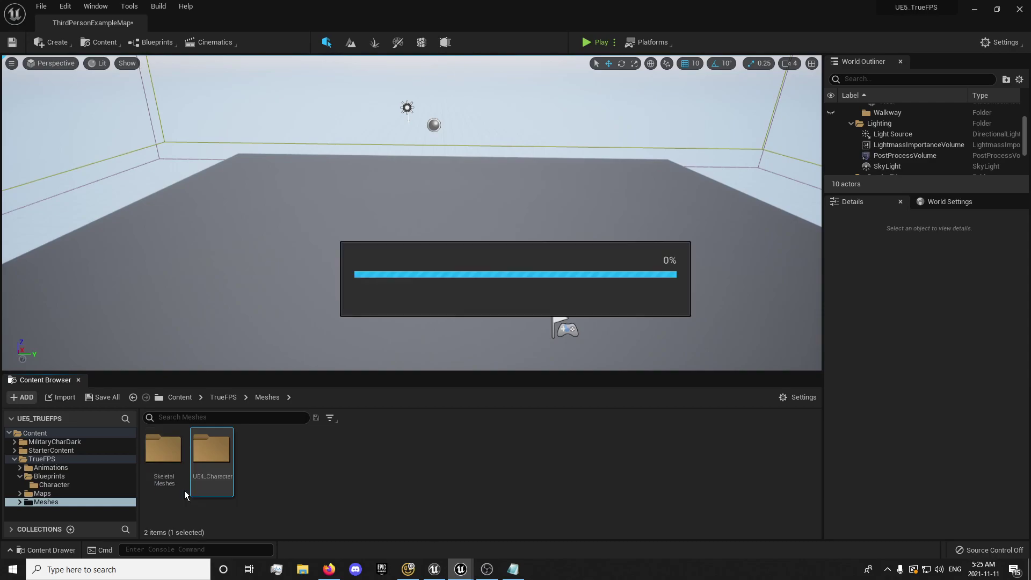
Fix up the redirectors in the Content folder and save all modified assets of the project
{"action": "right_click", "coordinate": [51, 434]}
{"action": "left_click", "coordinate": [88, 332]}
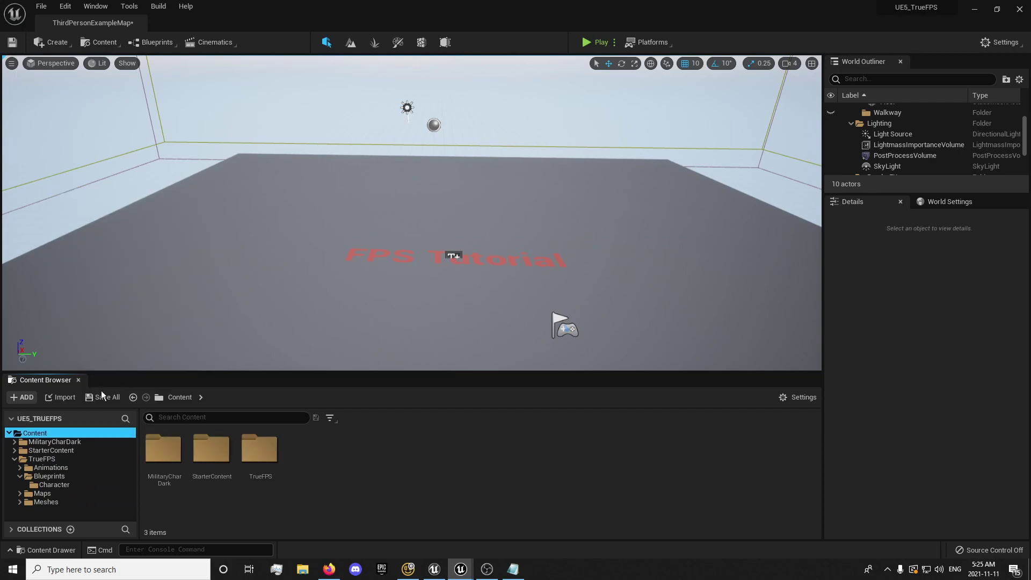
{"action": "left_click", "coordinate": [102, 397]}
{"action": "left_click", "coordinate": [574, 401]}
{"action": "left_click", "coordinate": [56, 442]}
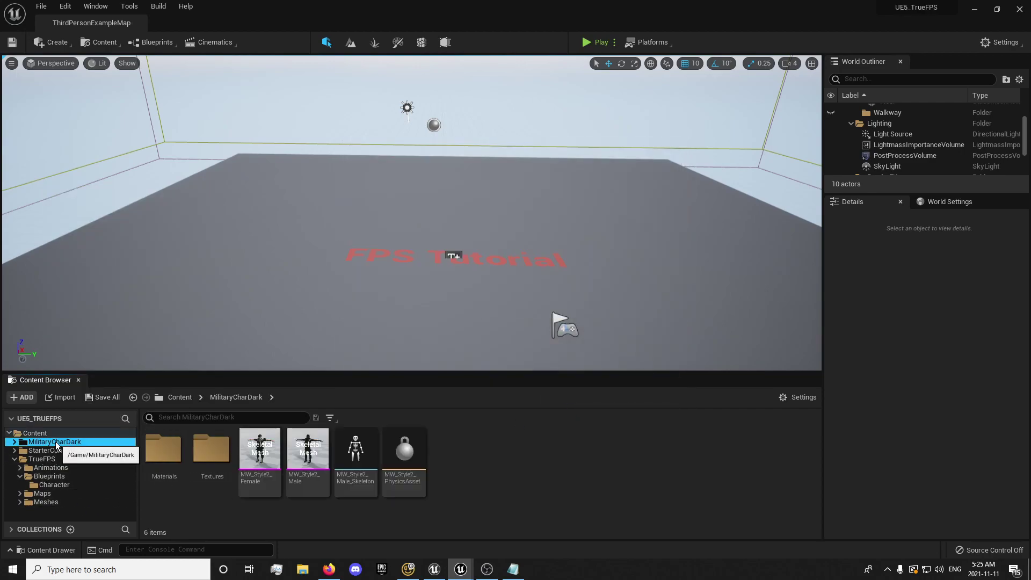
{"action": "left_click", "coordinate": [164, 451]}
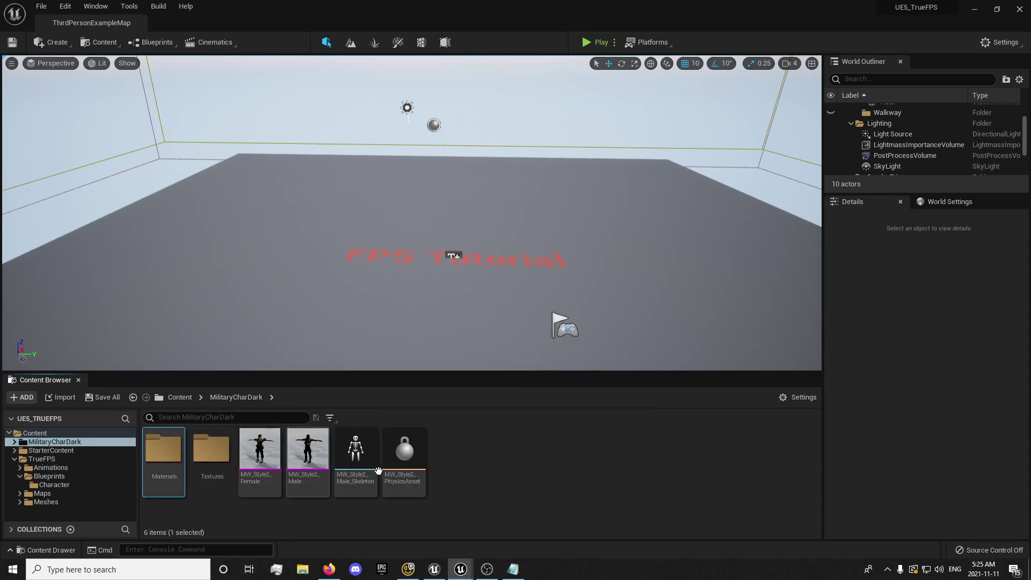
{"action": "left_click", "coordinate": [403, 457], "text": "shift"}
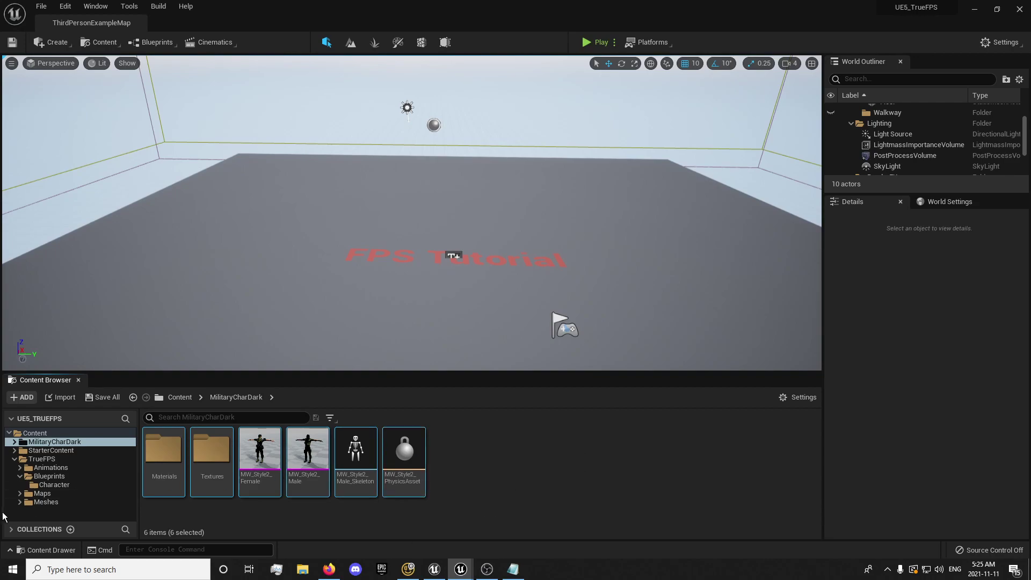
Create a folder called MilitaryCharacters inside the SkeletalMeshes folder
{"action": "left_click", "coordinate": [58, 511]}
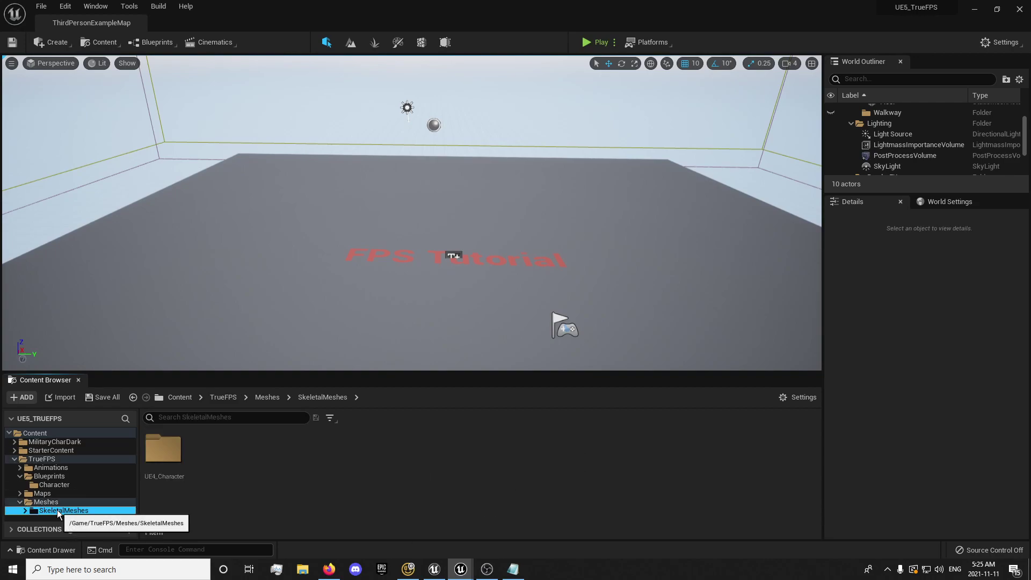
{"action": "right_click", "coordinate": [230, 461]}
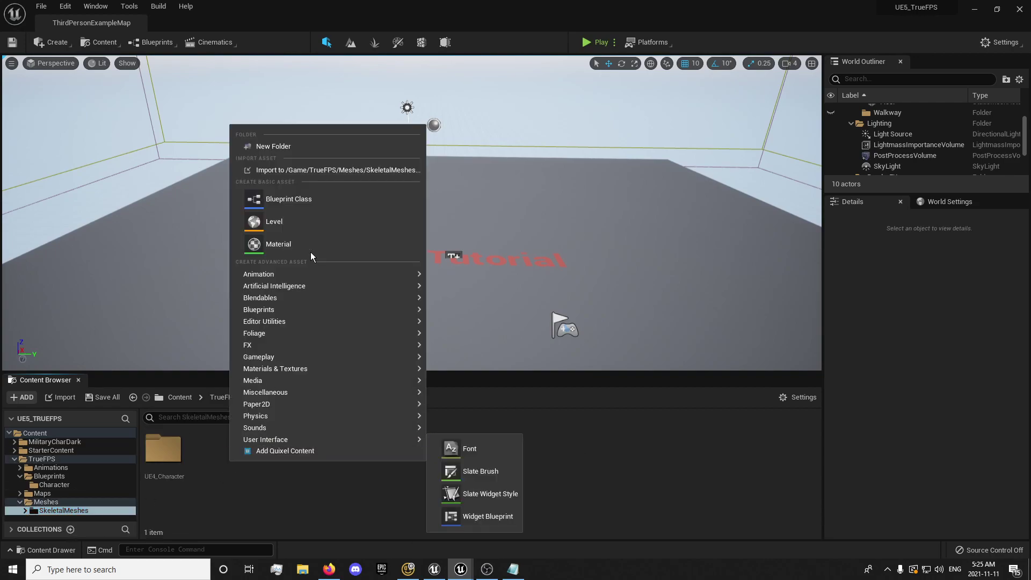
{"action": "left_click", "coordinate": [264, 147]}
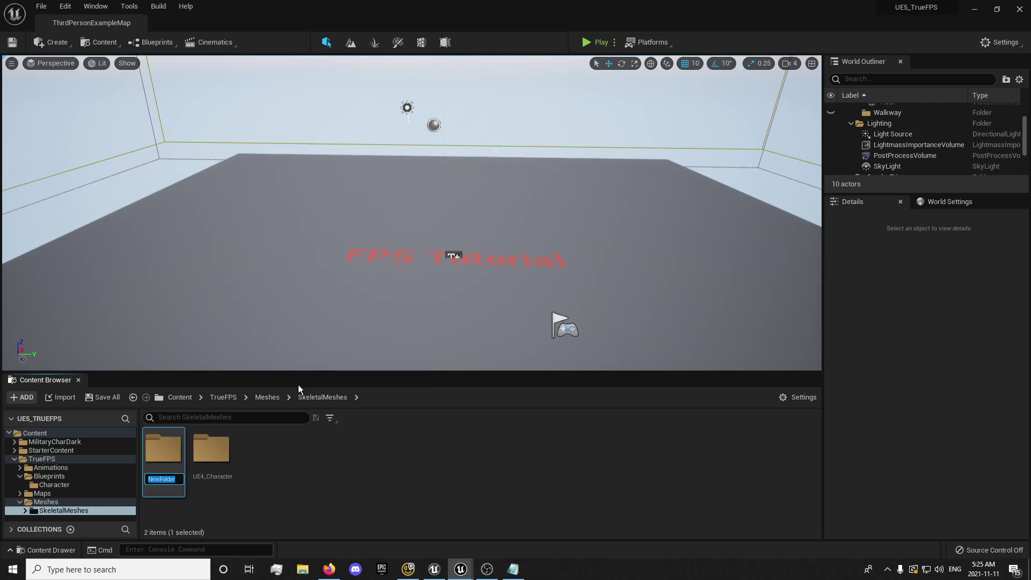
{"action": "type", "text": "MilitaryCharacters"}
{"action": "key", "text": "Return"}
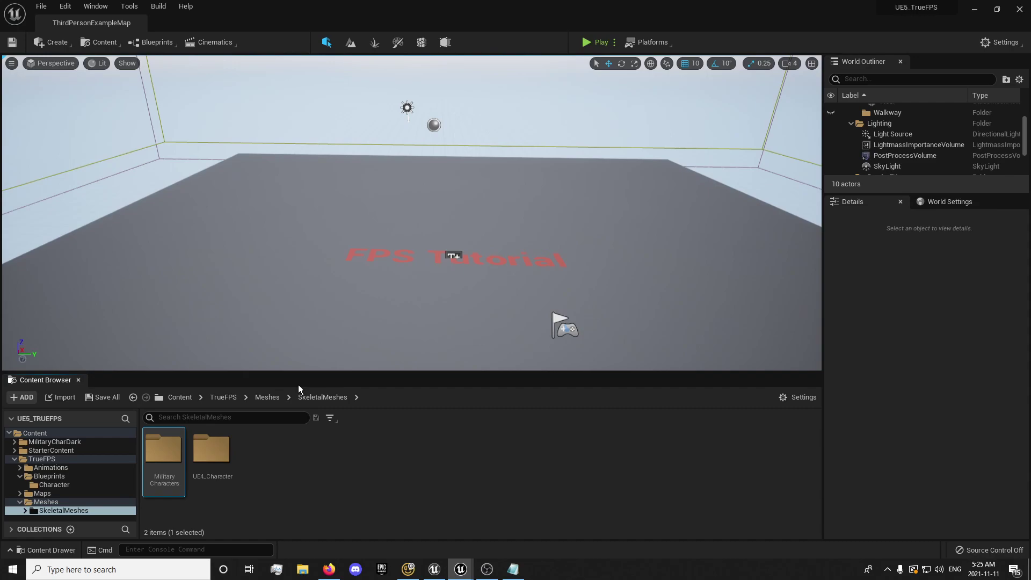
Move all folders and assets from MilitaryCharDark into the MilitaryCharacters folder under SkeletalMeshes
{"action": "double_click", "coordinate": [54, 511]}
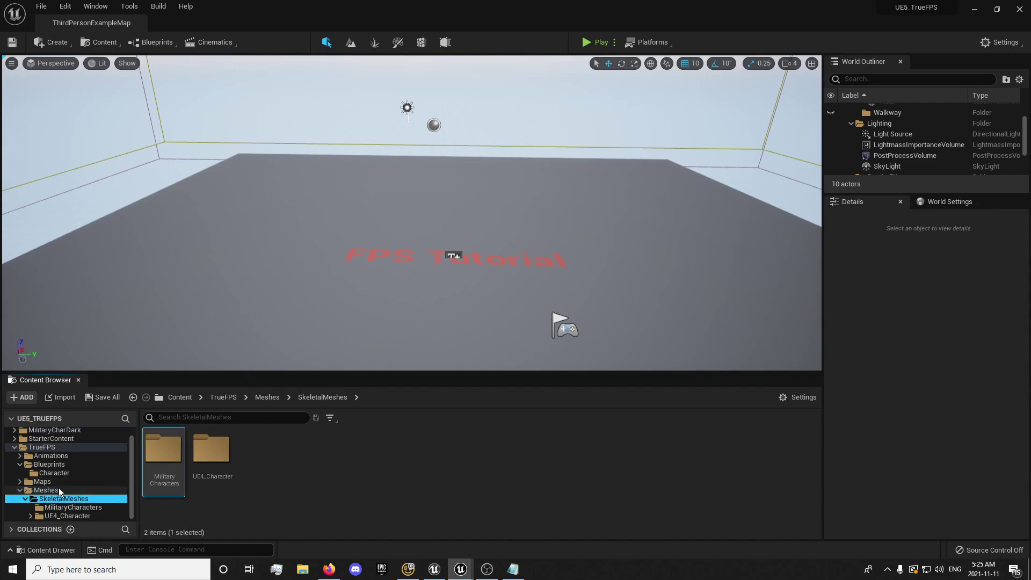
{"action": "left_click", "coordinate": [54, 430]}
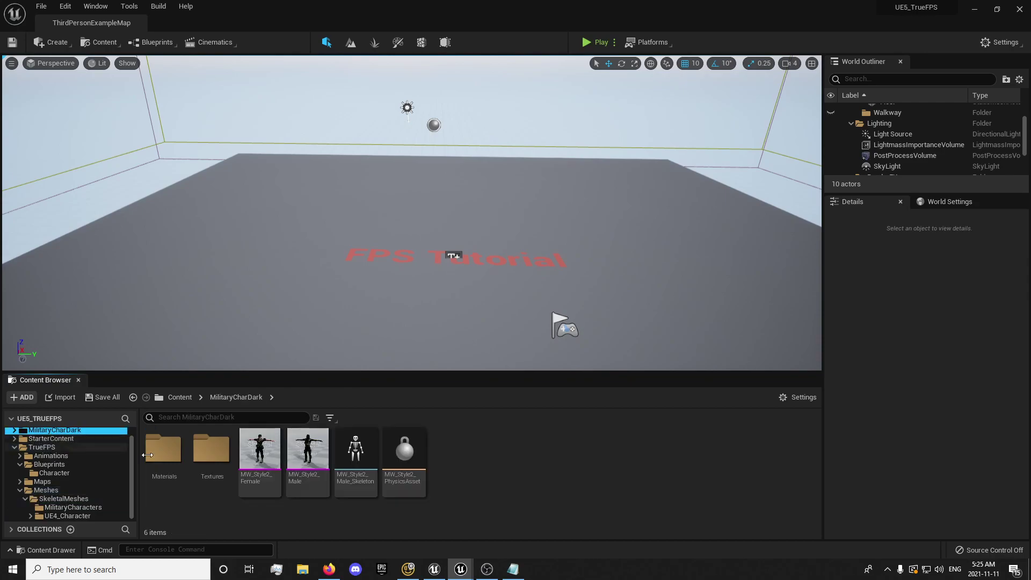
{"action": "key", "text": "ctrl+a"}
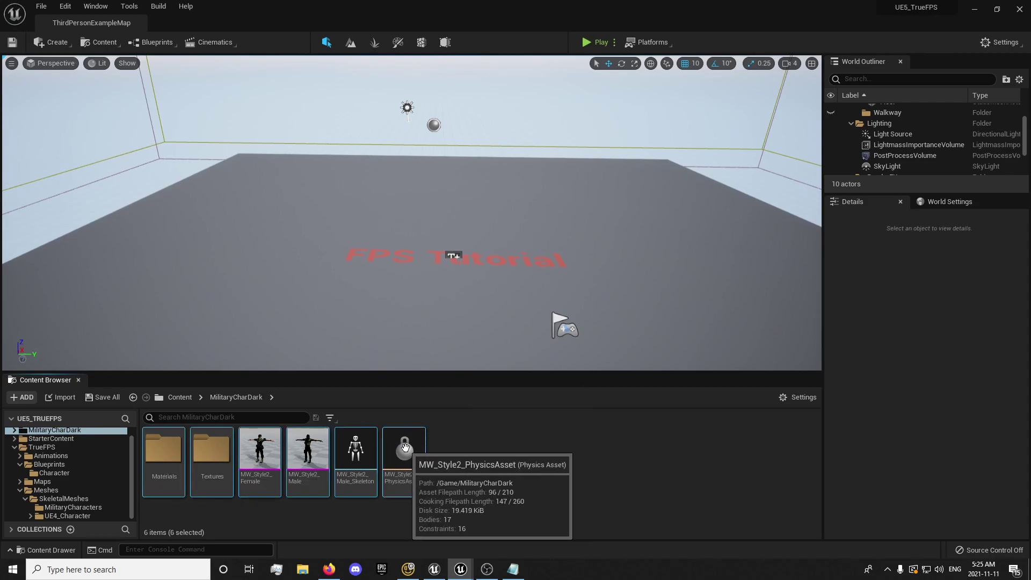
{"action": "left_click_drag", "start_coordinate": [404, 448], "coordinate": [76, 507]}
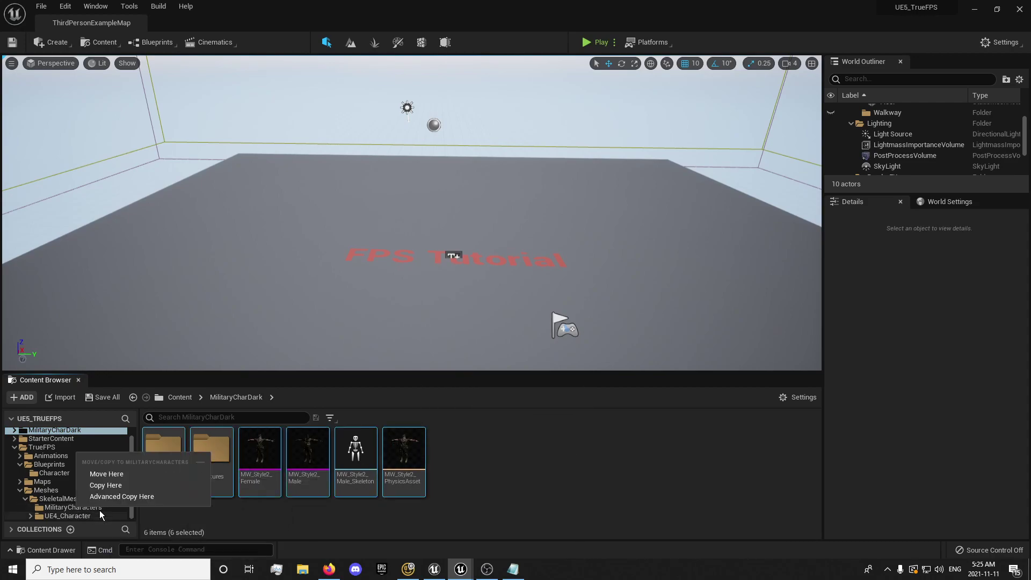
{"action": "left_click", "coordinate": [104, 474]}
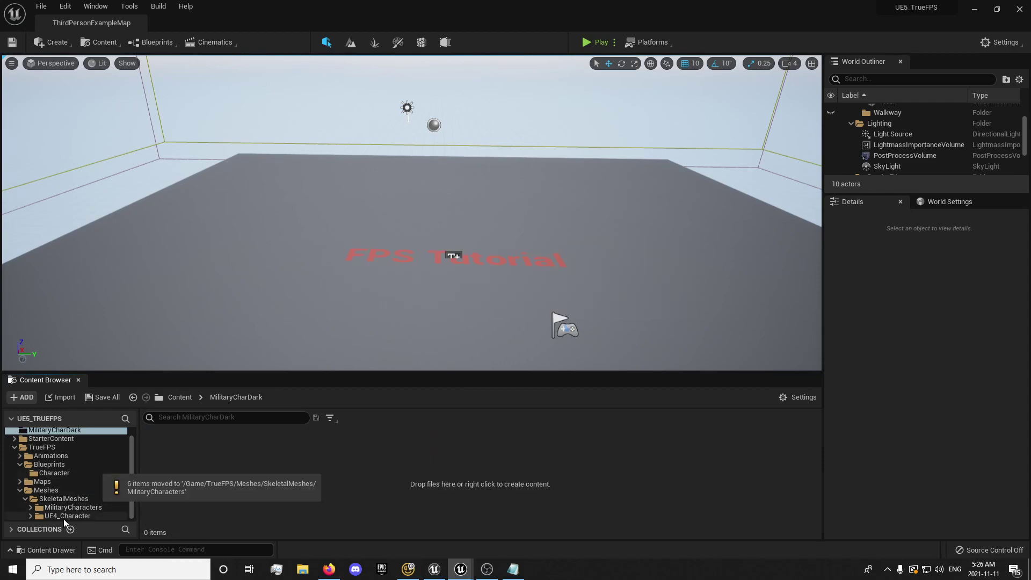
Fix up the redirectors in the Content folder and delete the empty MilitaryCharDark folder
{"action": "scroll", "coordinate": [48, 440], "scroll_direction": "up", "scroll_amount": 1}
{"action": "right_click", "coordinate": [48, 433]}
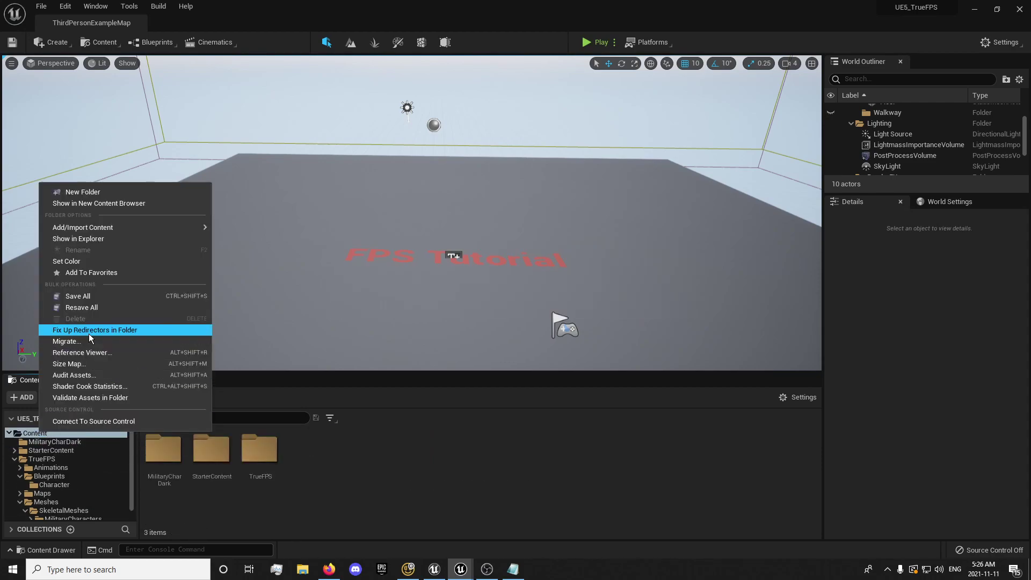
{"action": "left_click", "coordinate": [89, 332]}
{"action": "left_click", "coordinate": [62, 449]}
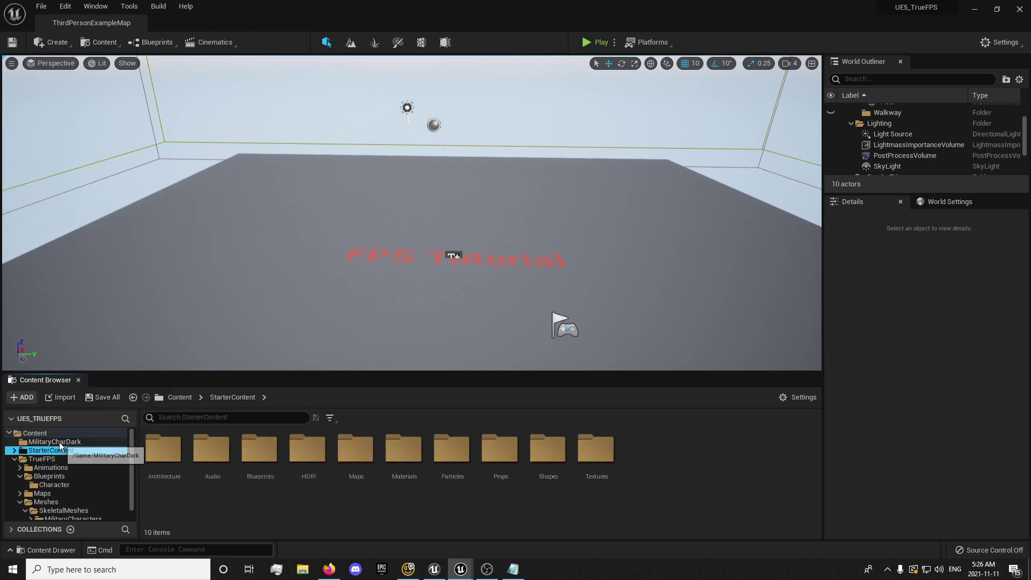
{"action": "left_click", "coordinate": [59, 442]}
{"action": "key", "text": "Delete"}
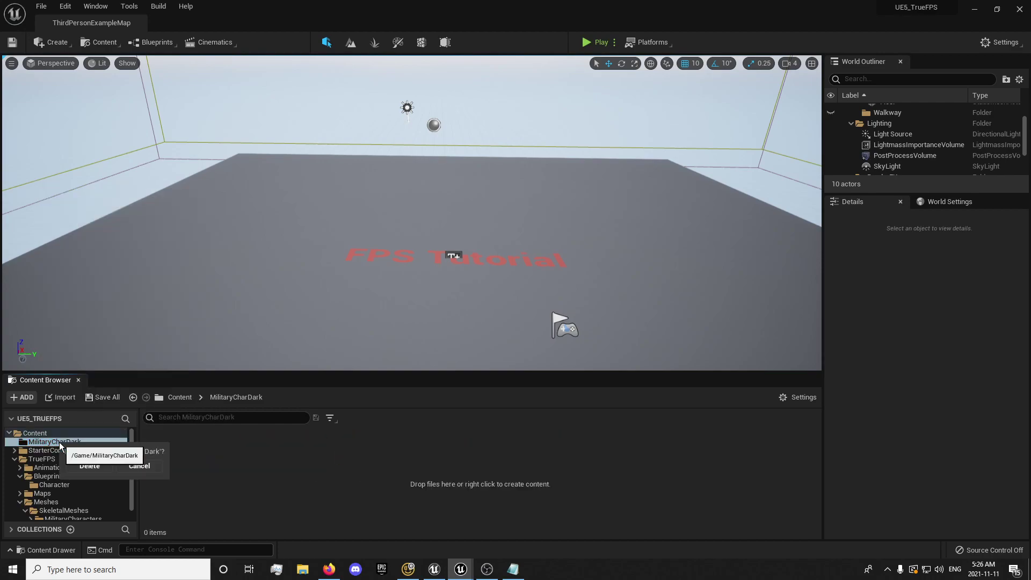
{"action": "left_click", "coordinate": [105, 465]}
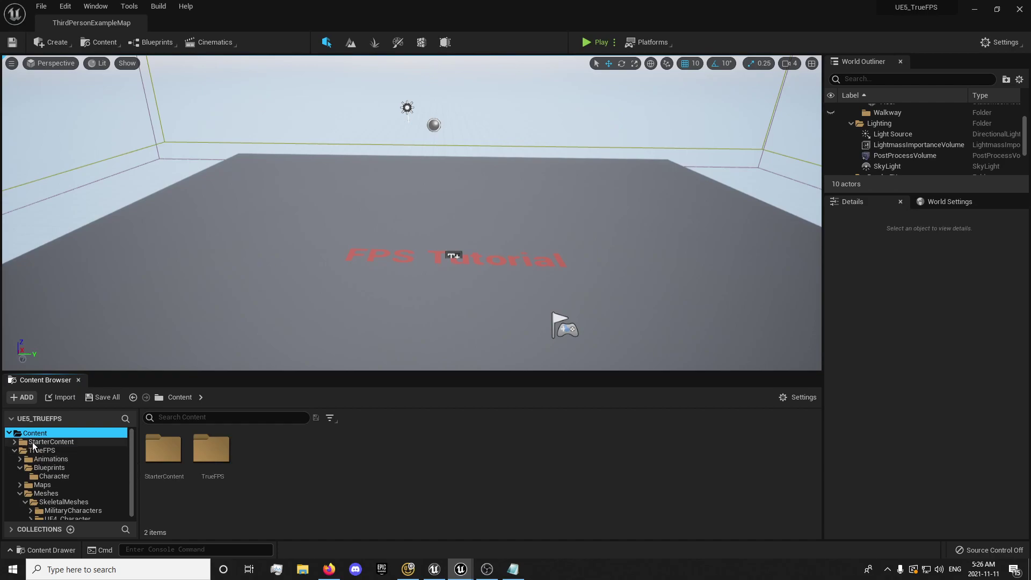
Open MW_Style2_Male_Skeleton from the MilitaryCharacters folder, show its retarget settings, and dock its editor beside the level tab
{"action": "left_click", "coordinate": [71, 509]}
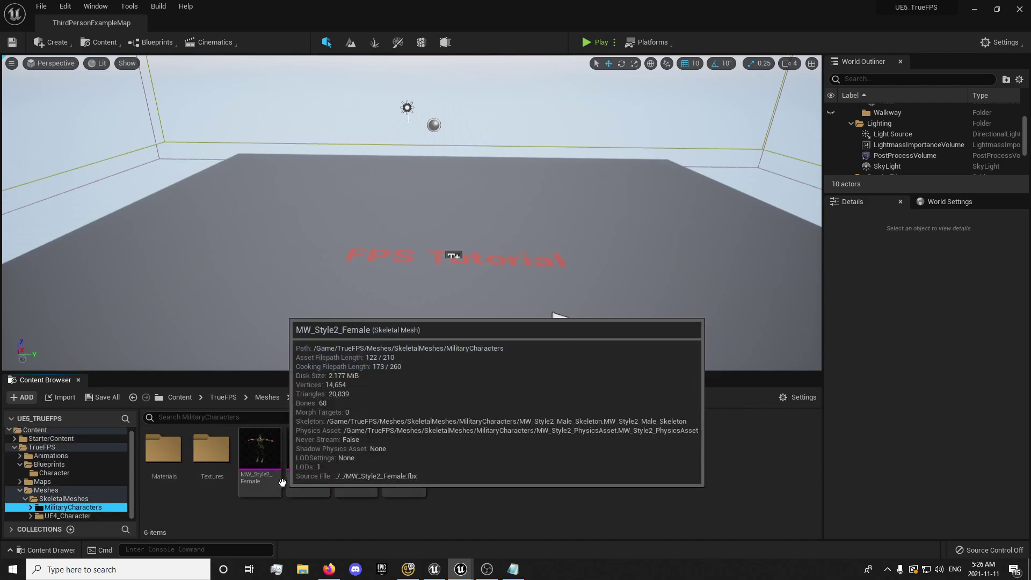
{"action": "double_click", "coordinate": [364, 470]}
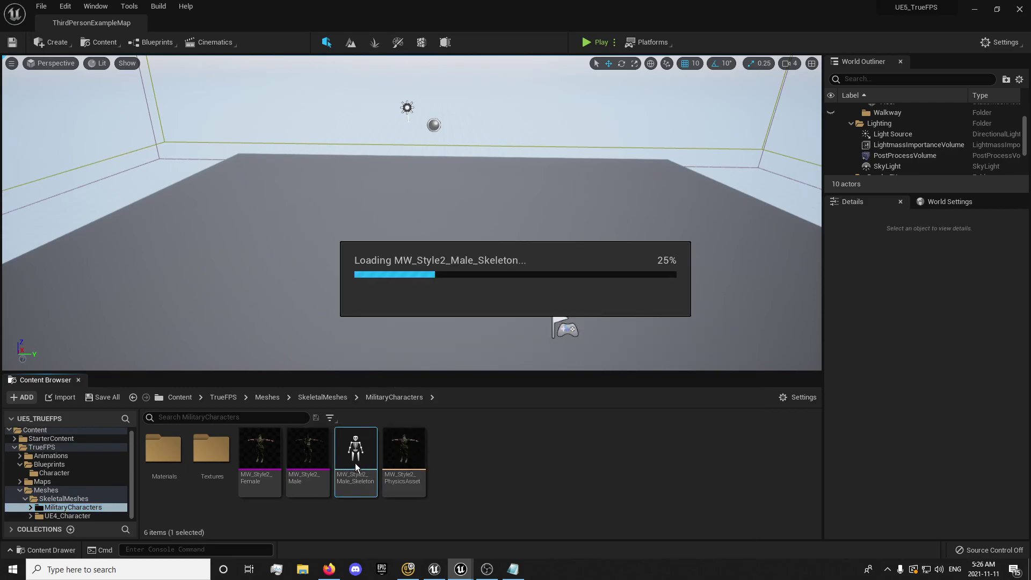
{"action": "left_click", "coordinate": [277, 159]}
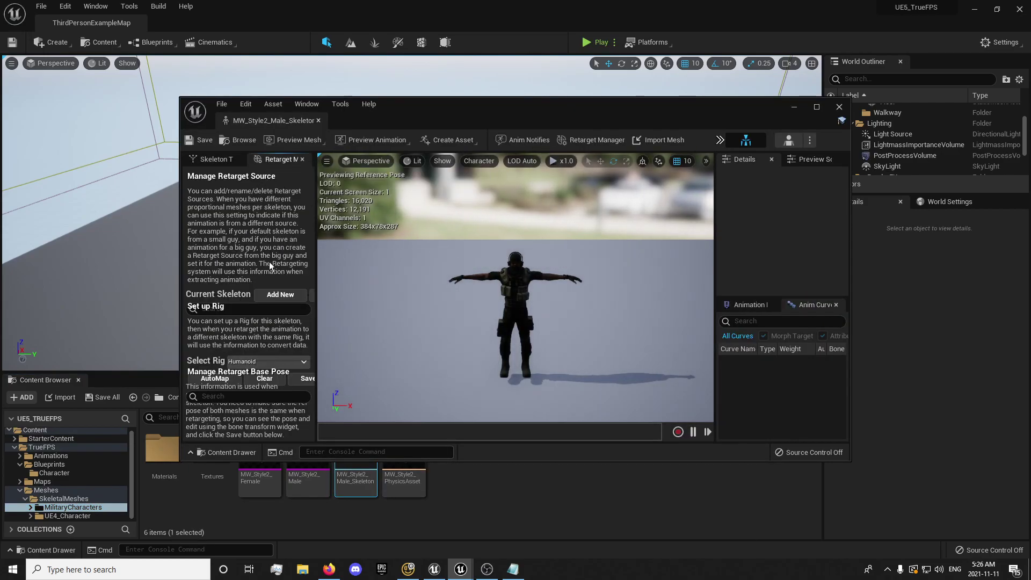
{"action": "left_click_drag", "start_coordinate": [320, 119], "coordinate": [221, 17]}
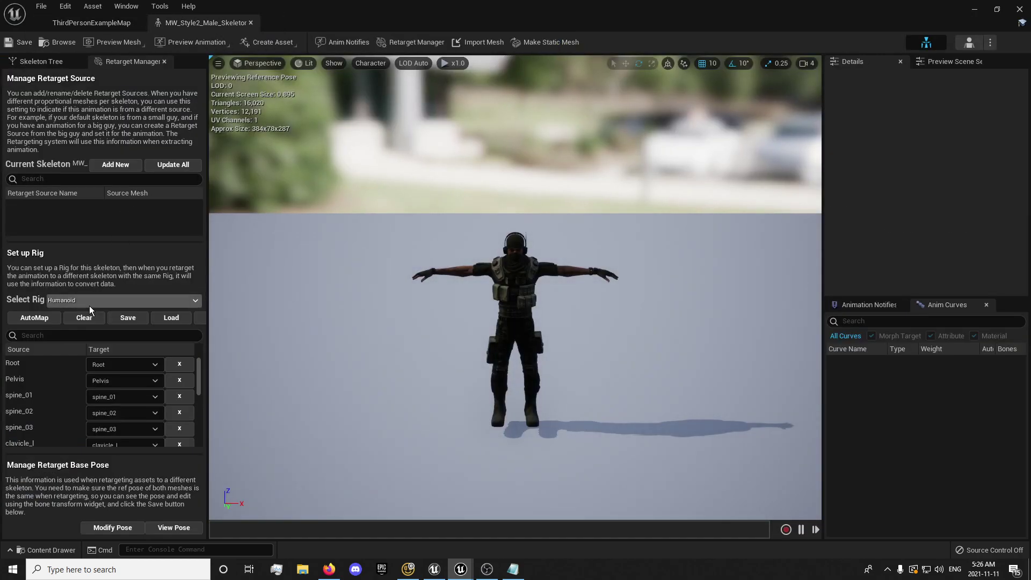
Assign the Humanoid rig to MW_Style2_Male_Skeleton in its retarget setup
{"action": "left_click", "coordinate": [66, 24]}
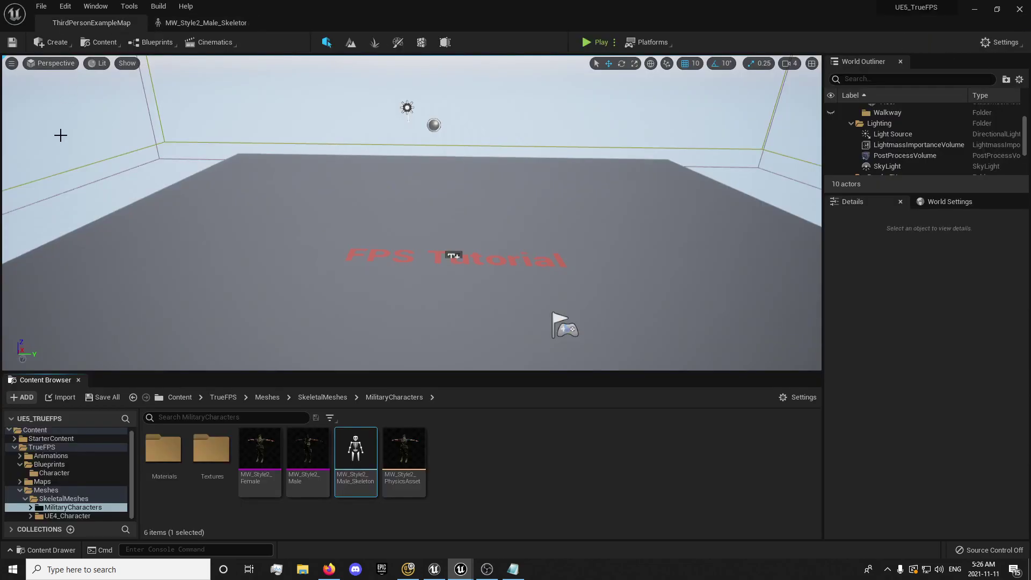
{"action": "left_click", "coordinate": [190, 28]}
{"action": "left_click", "coordinate": [162, 301]}
{"action": "left_click", "coordinate": [88, 331]}
Open MasterSkeleton from the UE4_Character Mesh folder and assign it the Humanoid rig in its retarget setup
{"action": "left_click", "coordinate": [91, 22]}
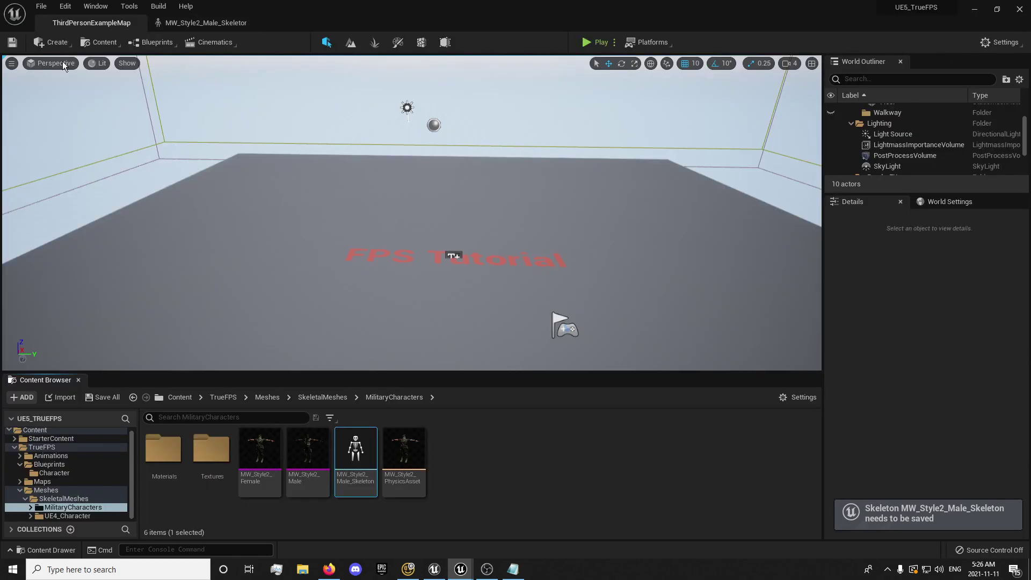
{"action": "left_click", "coordinate": [46, 490]}
{"action": "double_click", "coordinate": [163, 451]}
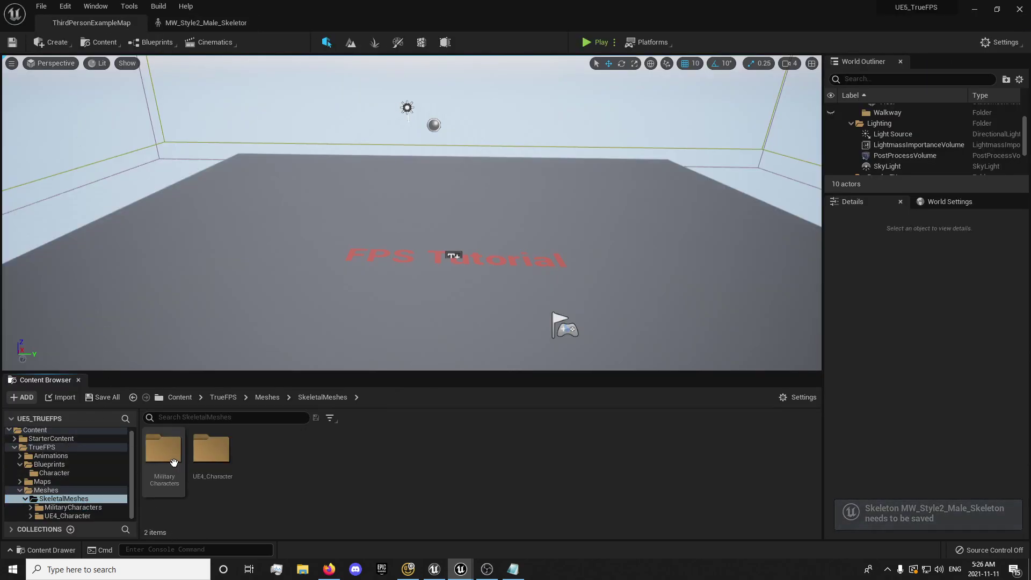
{"action": "double_click", "coordinate": [209, 454]}
{"action": "double_click", "coordinate": [209, 460]}
{"action": "double_click", "coordinate": [159, 465]}
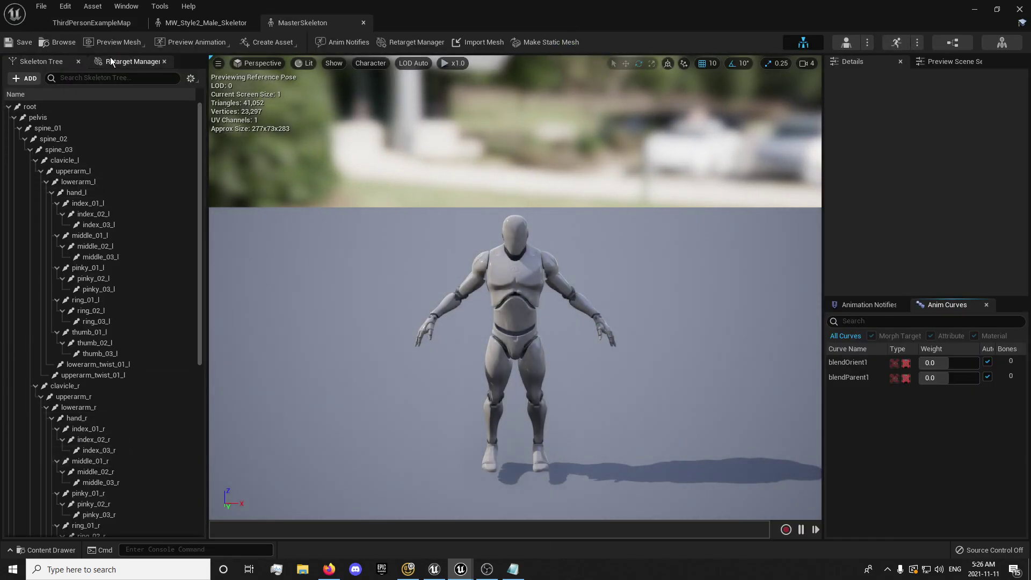
{"action": "left_click", "coordinate": [113, 62]}
{"action": "left_click", "coordinate": [73, 305]}
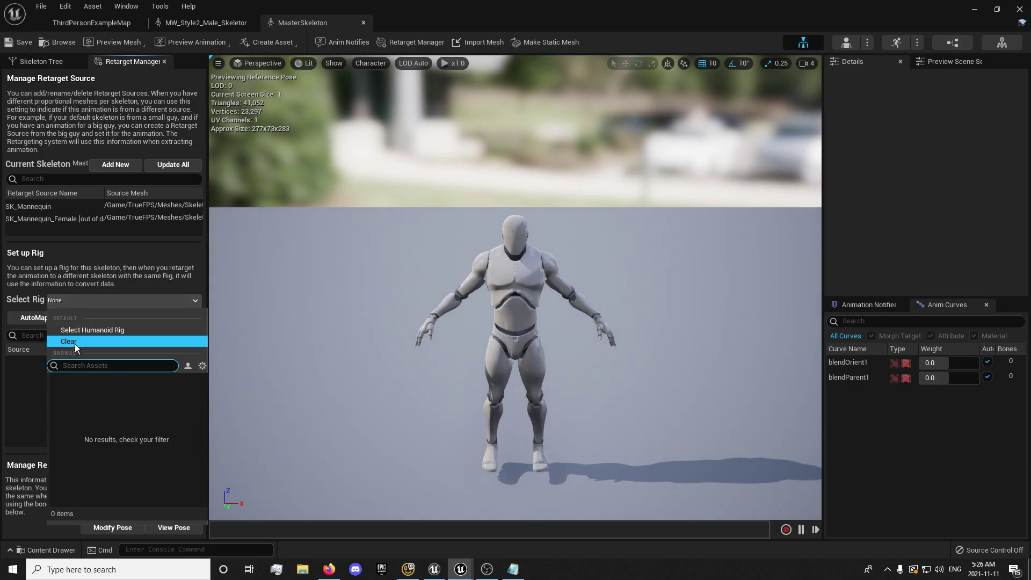
{"action": "left_click", "coordinate": [79, 329]}
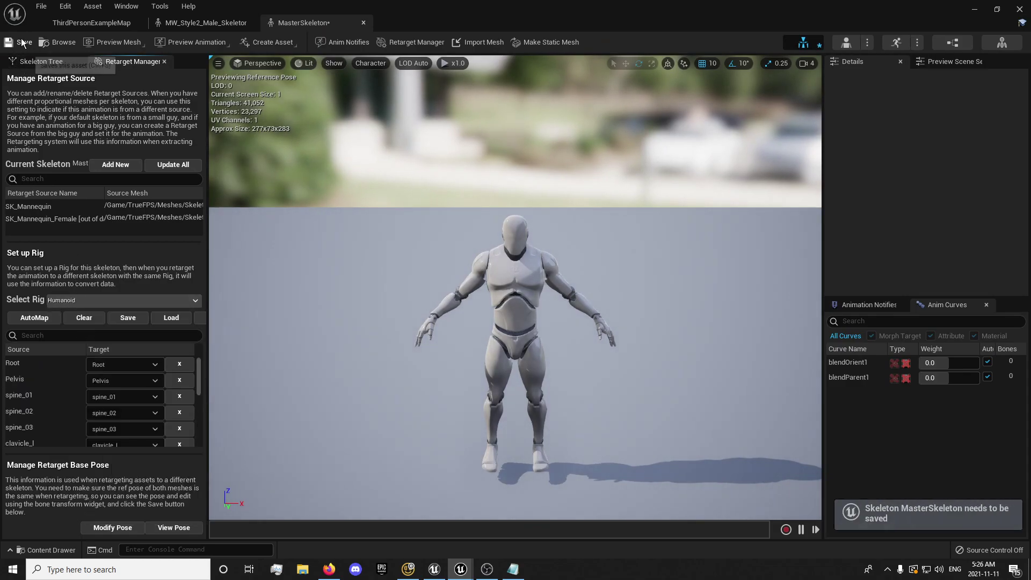
Close the MasterSkeleton and MW_Style2_Male_Skeleton editors and return to the level
{"action": "left_click", "coordinate": [363, 23]}
{"action": "left_click", "coordinate": [98, 25]}
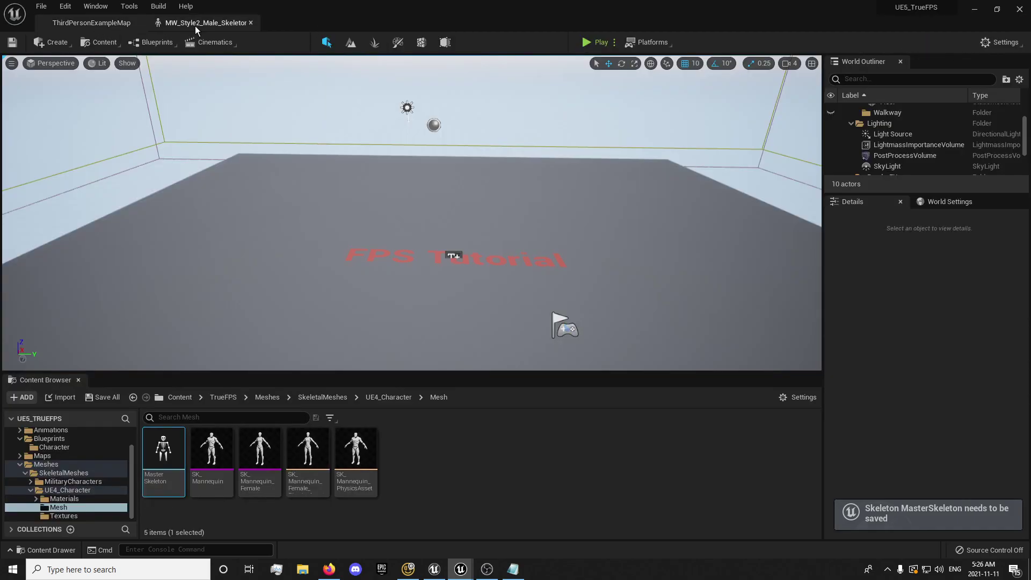
{"action": "left_click", "coordinate": [251, 23]}
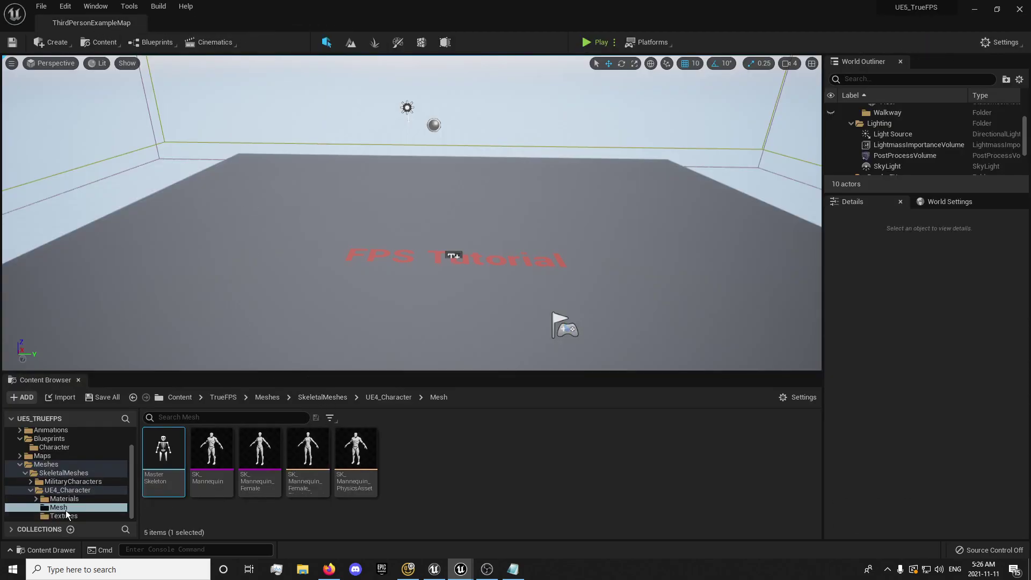
Assign MasterSkeleton as the skeleton of both MW_Style2_Female and MW_Style2_Male in the MilitaryCharacters folder
{"action": "left_click", "coordinate": [73, 481]}
{"action": "left_click", "coordinate": [262, 473]}
{"action": "left_click", "coordinate": [304, 460], "text": "ctrl"}
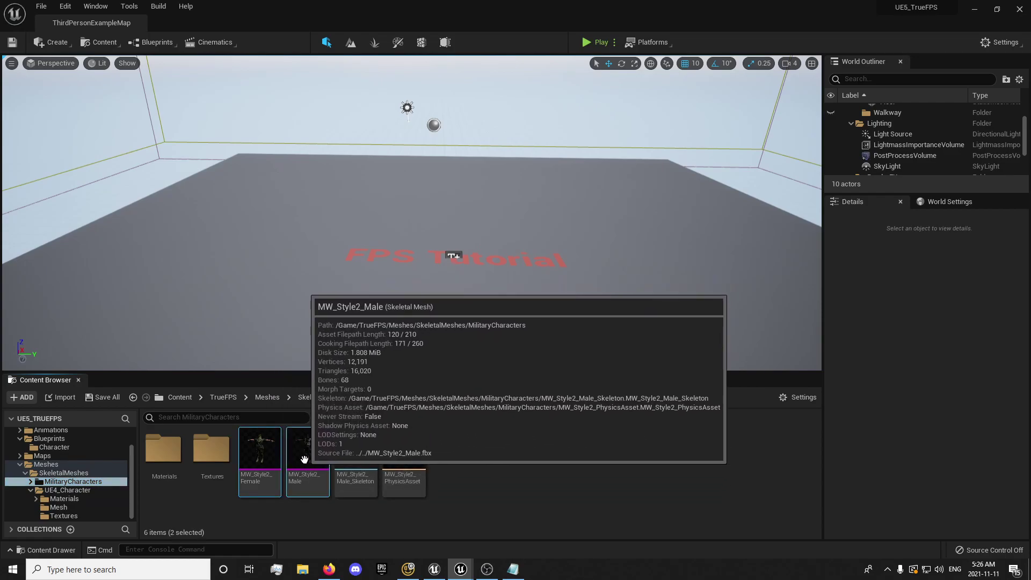
{"action": "right_click", "coordinate": [304, 459]}
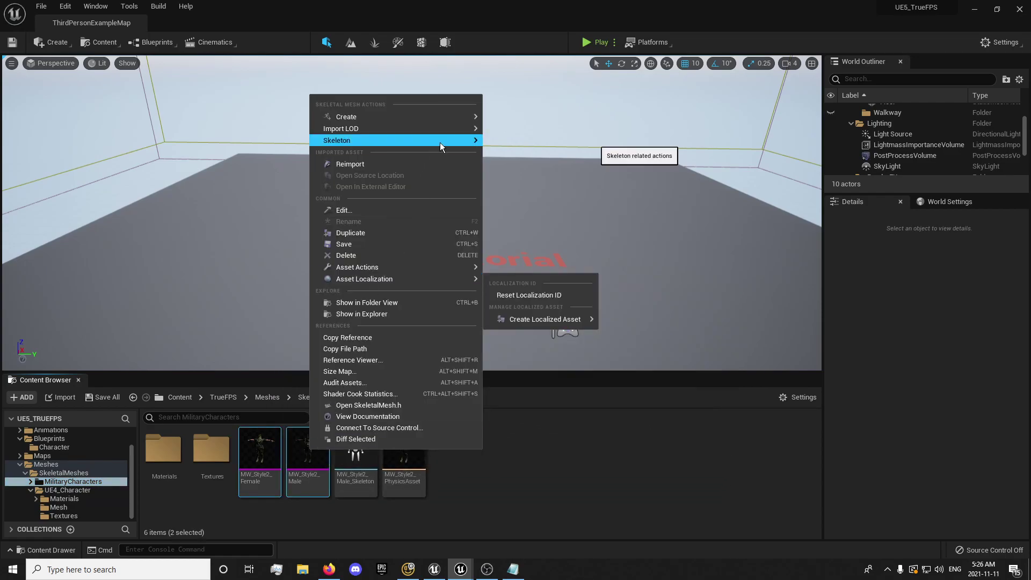
{"action": "mouse_move", "coordinate": [440, 143]}
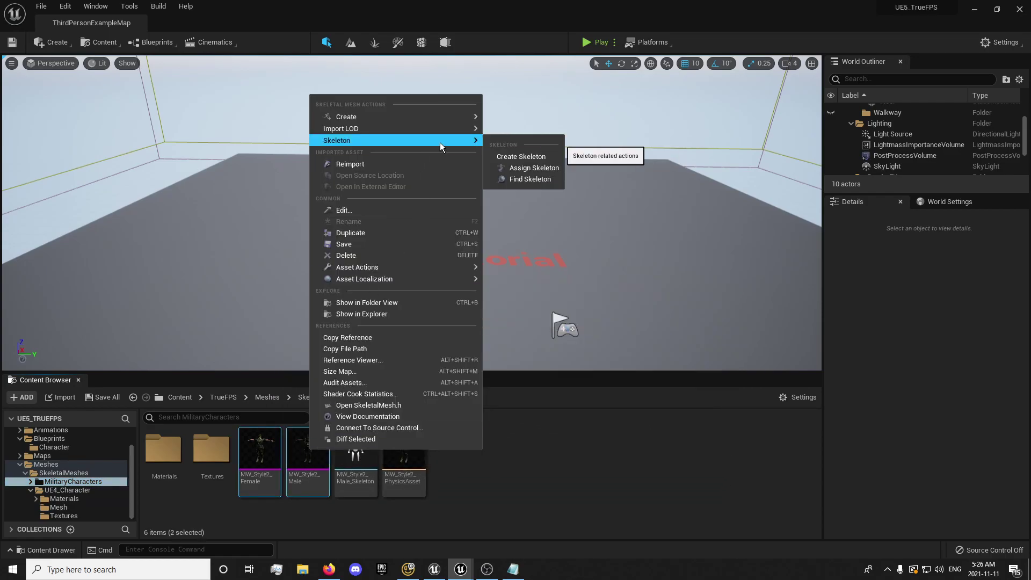
{"action": "left_click", "coordinate": [520, 169]}
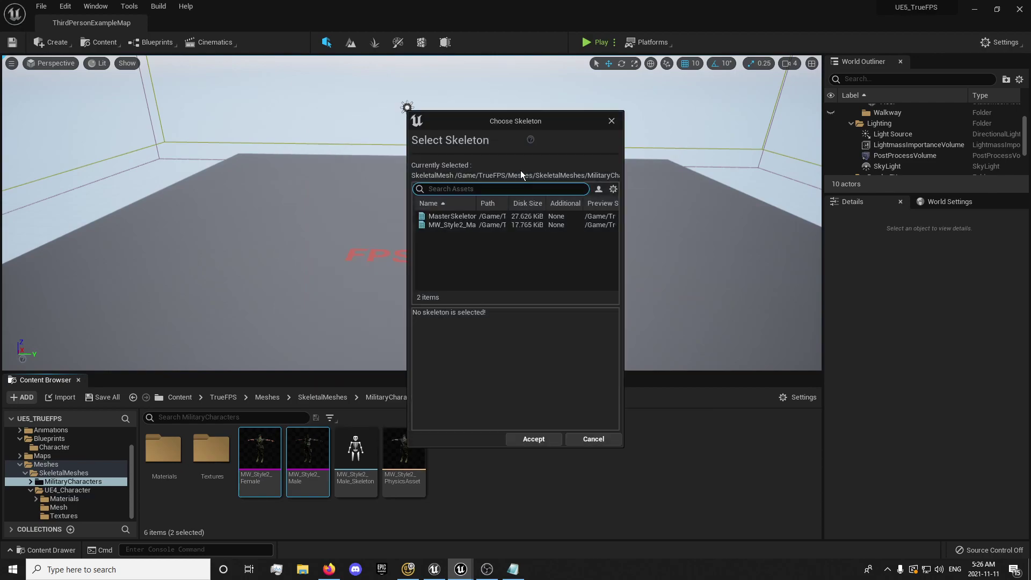
{"action": "left_click", "coordinate": [452, 224]}
{"action": "left_click", "coordinate": [463, 216]}
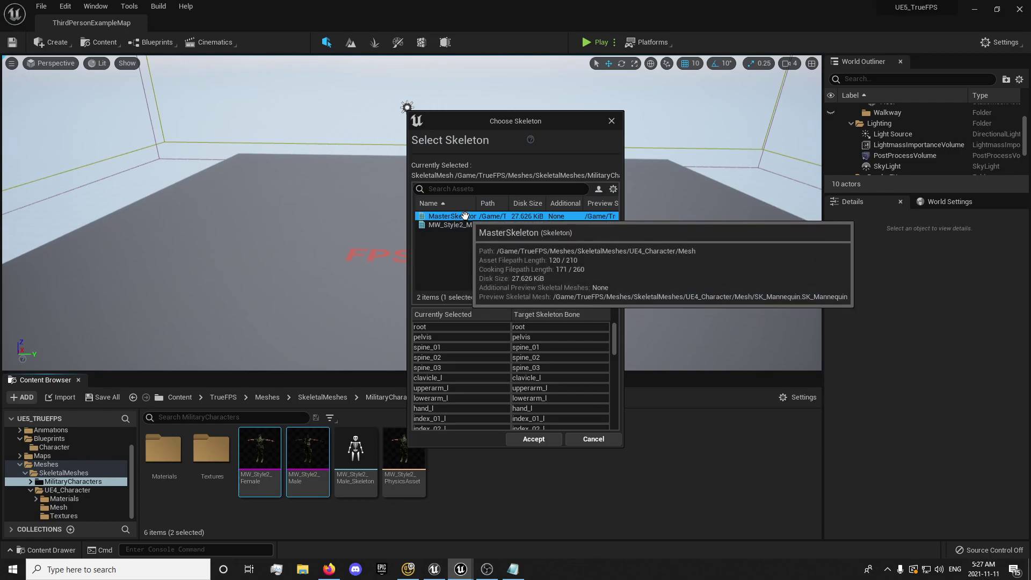
{"action": "left_click_drag", "start_coordinate": [617, 341], "coordinate": [549, 308]}
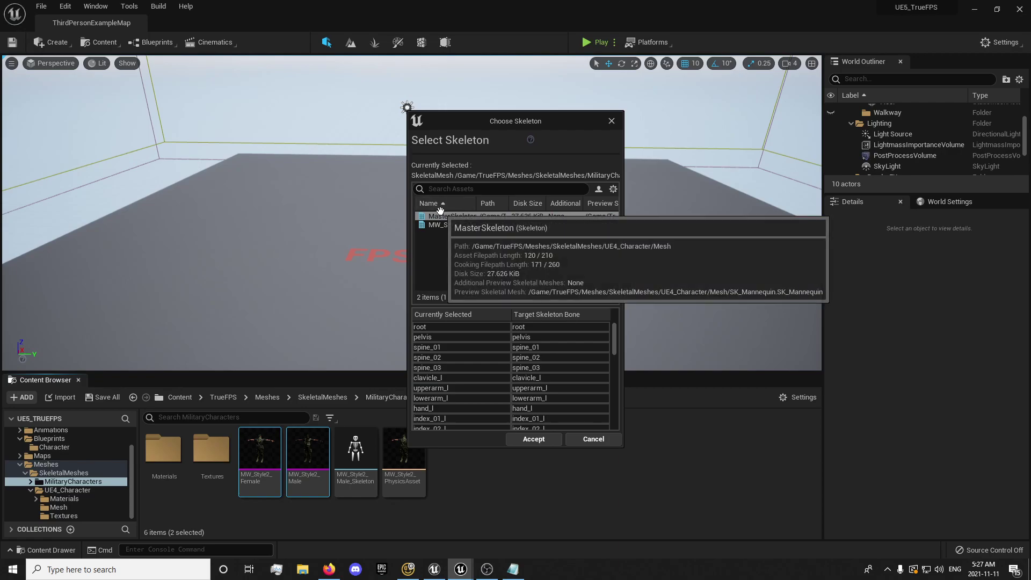
{"action": "left_click", "coordinate": [537, 439]}
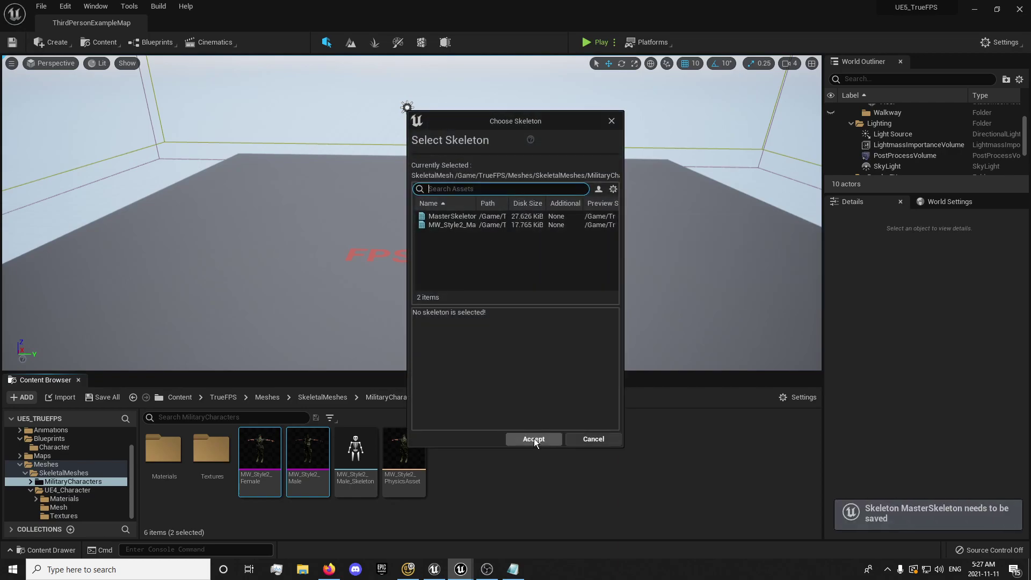
{"action": "left_click", "coordinate": [451, 216]}
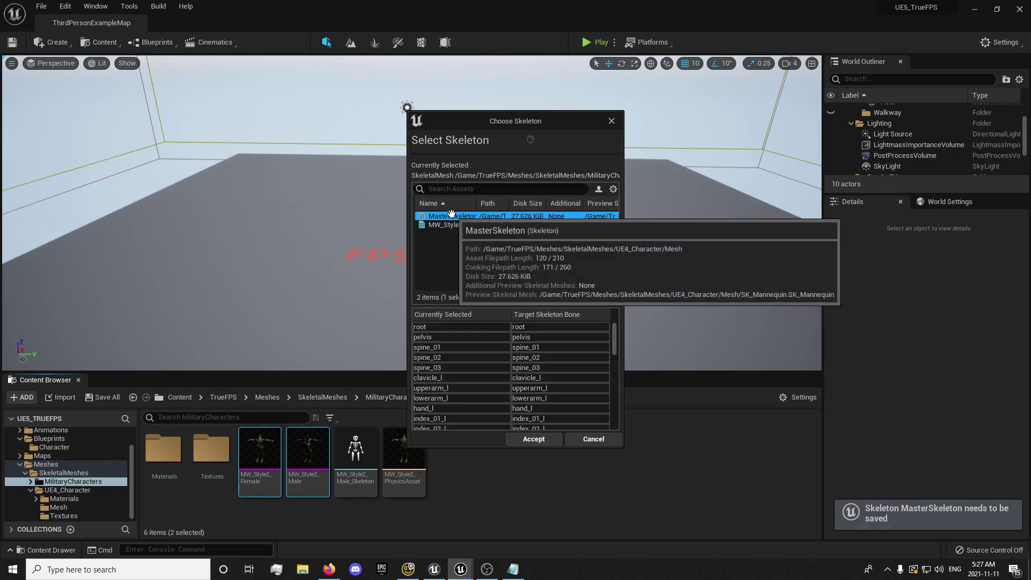
{"action": "left_click", "coordinate": [537, 440]}
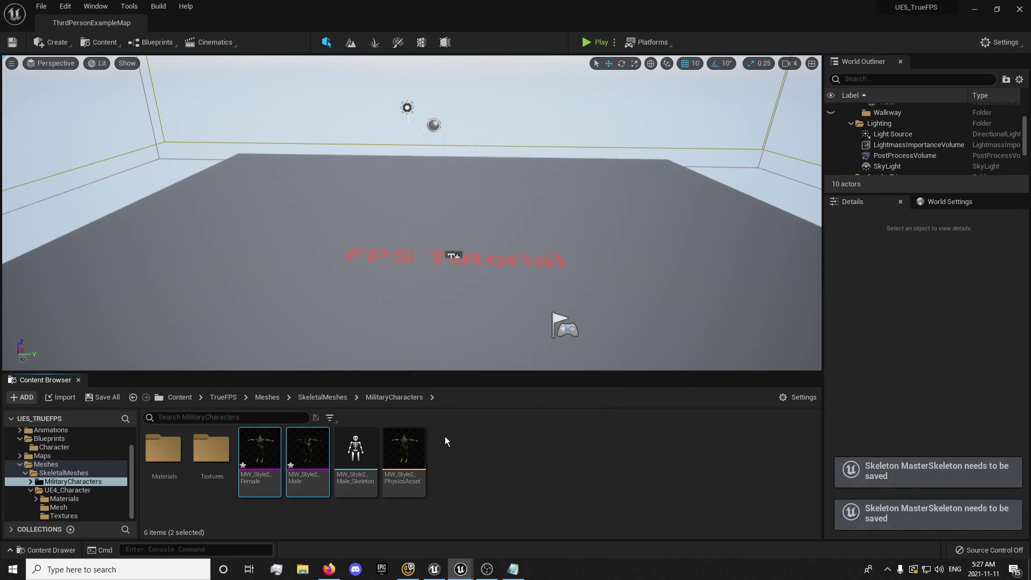
Open BP_MasterCharacter from the Character folder under Blueprints and compile it
{"action": "scroll", "coordinate": [48, 466], "scroll_direction": "up", "scroll_amount": 1}
{"action": "left_click", "coordinate": [48, 465]}
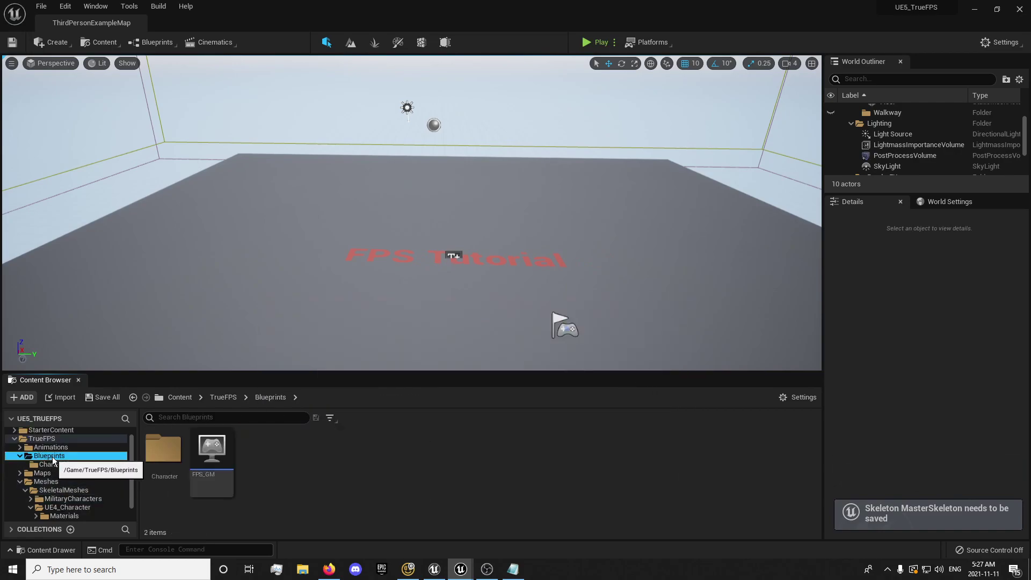
{"action": "double_click", "coordinate": [161, 461]}
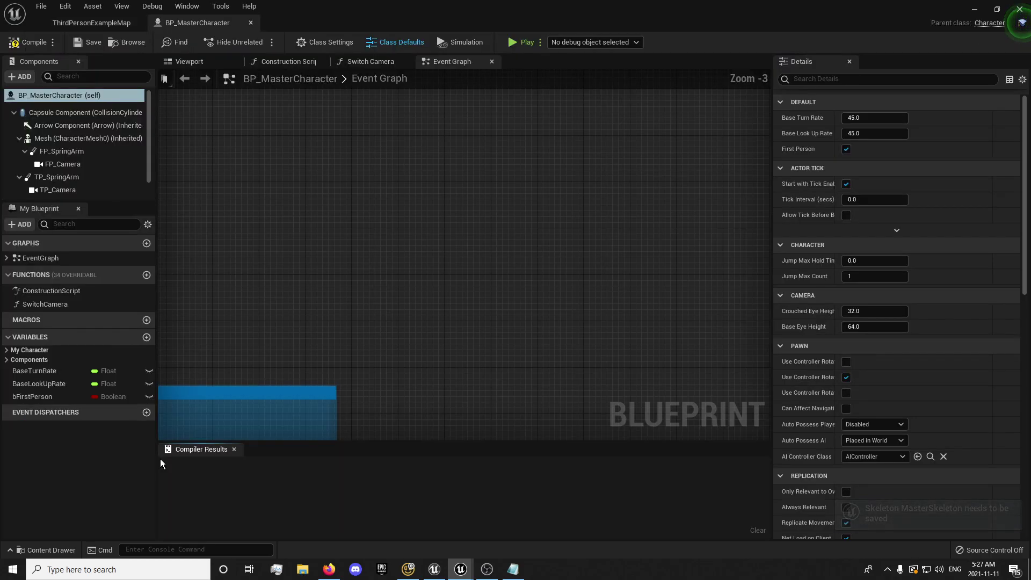
{"action": "right_click_drag", "start_coordinate": [237, 311], "coordinate": [389, 191]}
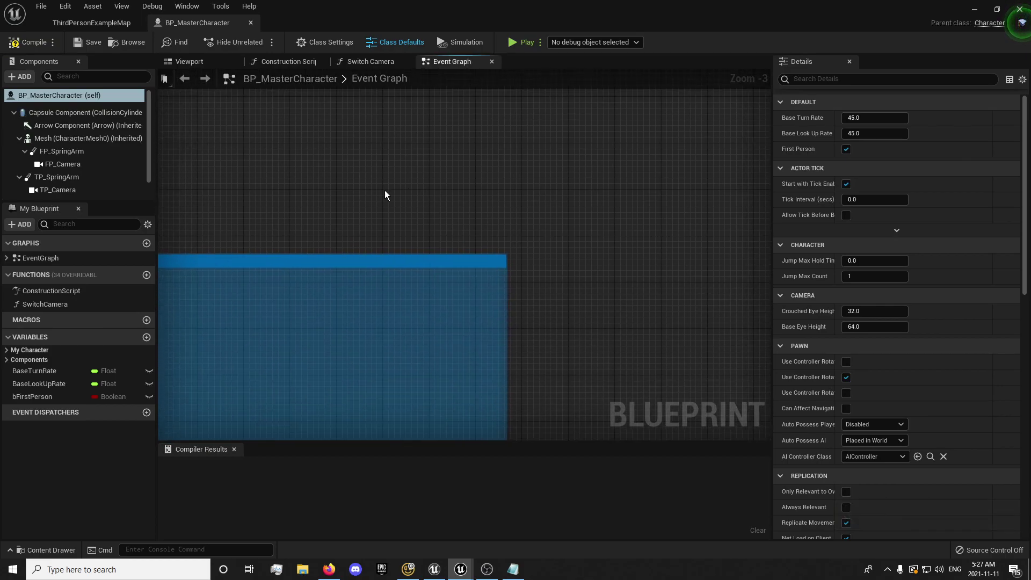
{"action": "left_click", "coordinate": [30, 43]}
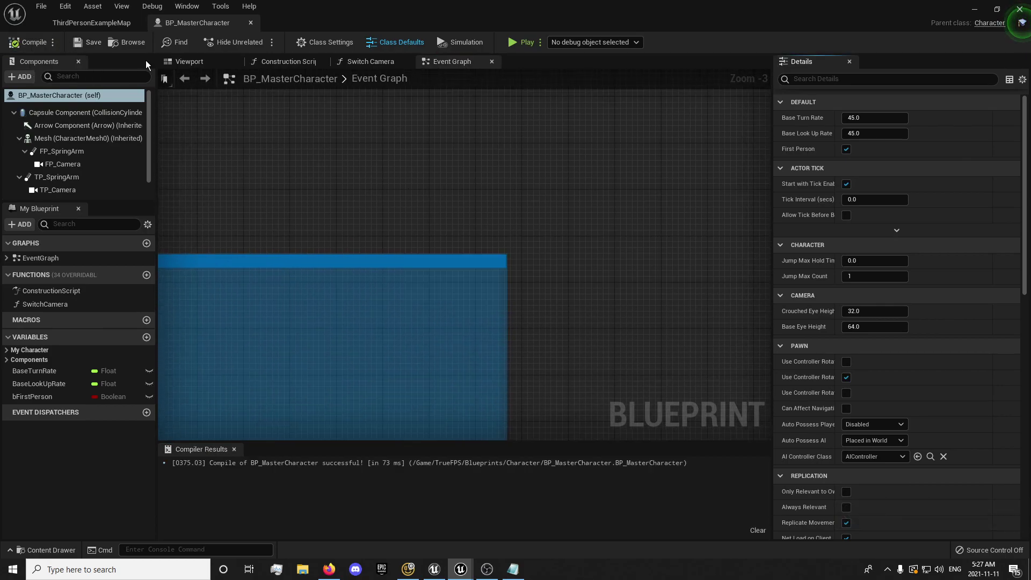
Set the input key of the Toggle FP/TP Camera event to V in the Event Graph and save the blueprint
{"action": "scroll", "coordinate": [439, 188], "scroll_direction": "down", "scroll_amount": 5}
{"action": "scroll", "coordinate": [319, 173], "scroll_direction": "up", "scroll_amount": 6}
{"action": "left_click", "coordinate": [322, 196]}
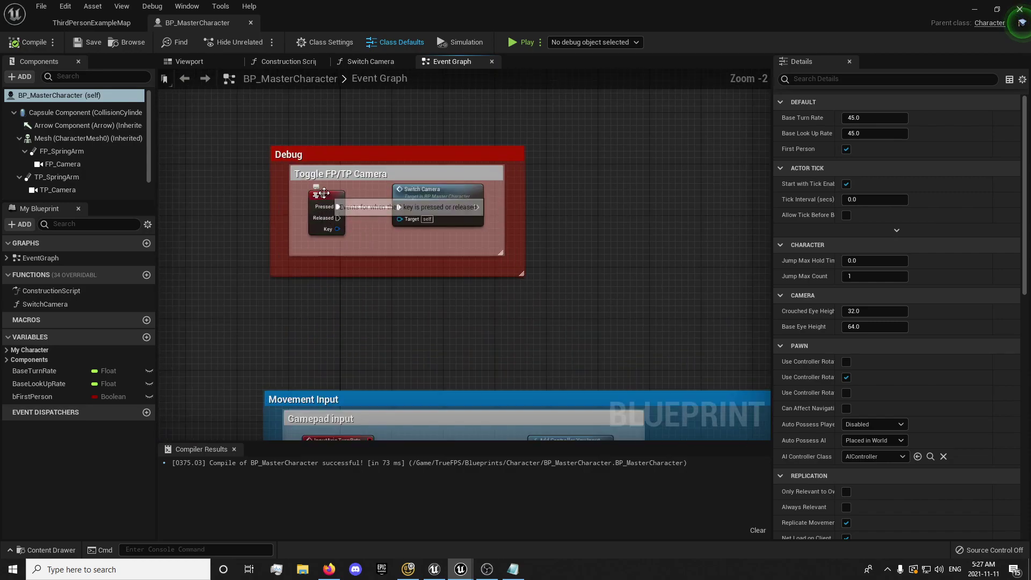
{"action": "left_click", "coordinate": [871, 119]}
{"action": "type", "text": "v"}
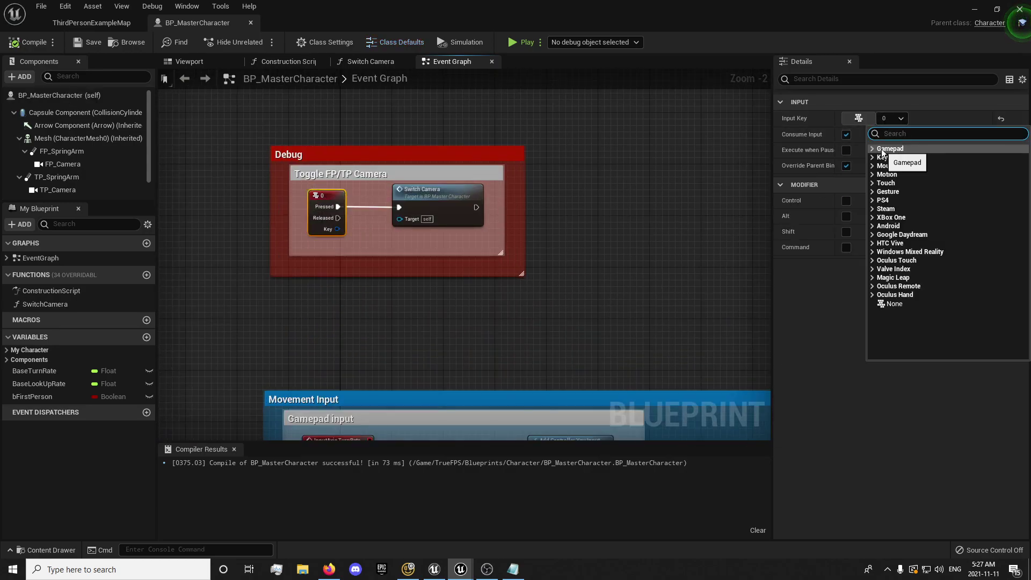
{"action": "key", "text": "Return"}
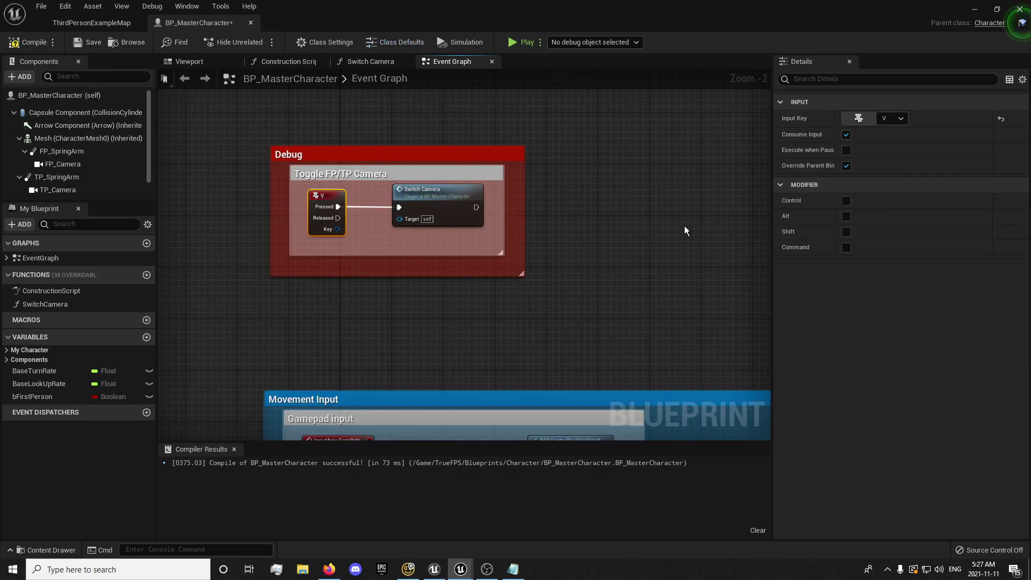
{"action": "left_click", "coordinate": [623, 247]}
{"action": "key", "text": "ctrl+s"}
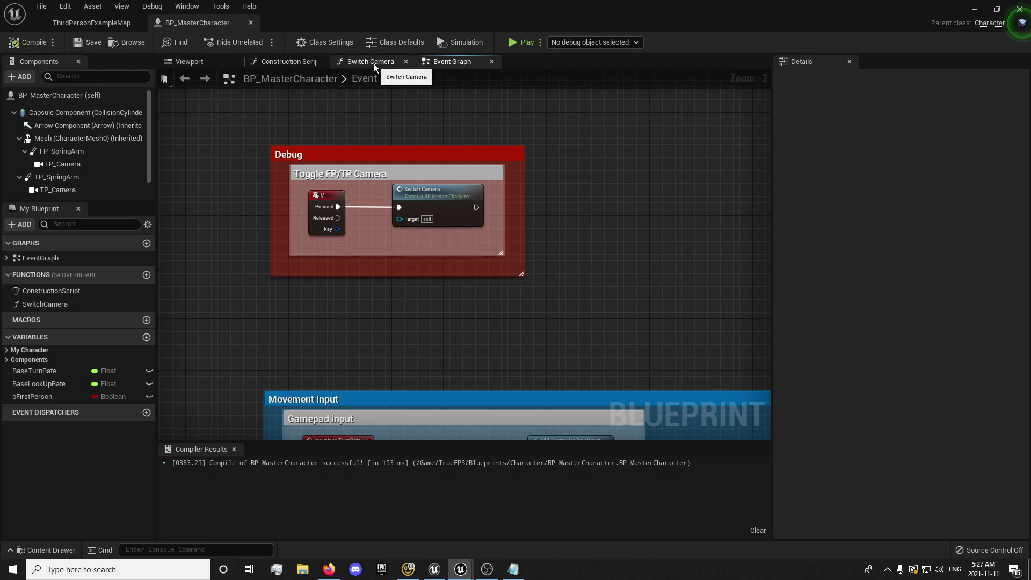
Set the Mesh component's skeletal mesh to MW_Style2_Male, and compile and save BP_MasterCharacter
{"action": "left_click", "coordinate": [59, 138]}
{"action": "left_click", "coordinate": [896, 383]}
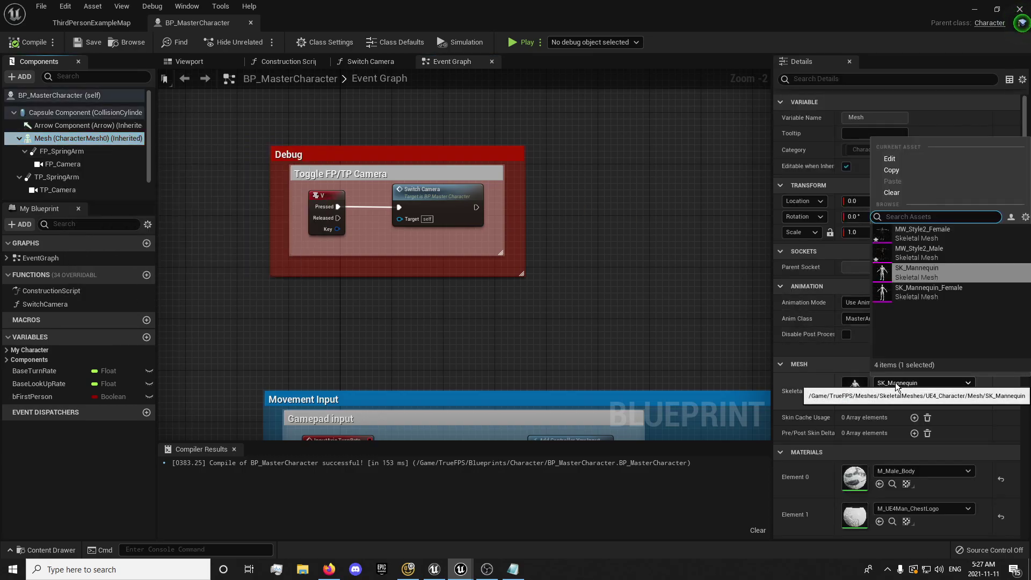
{"action": "left_click", "coordinate": [918, 252]}
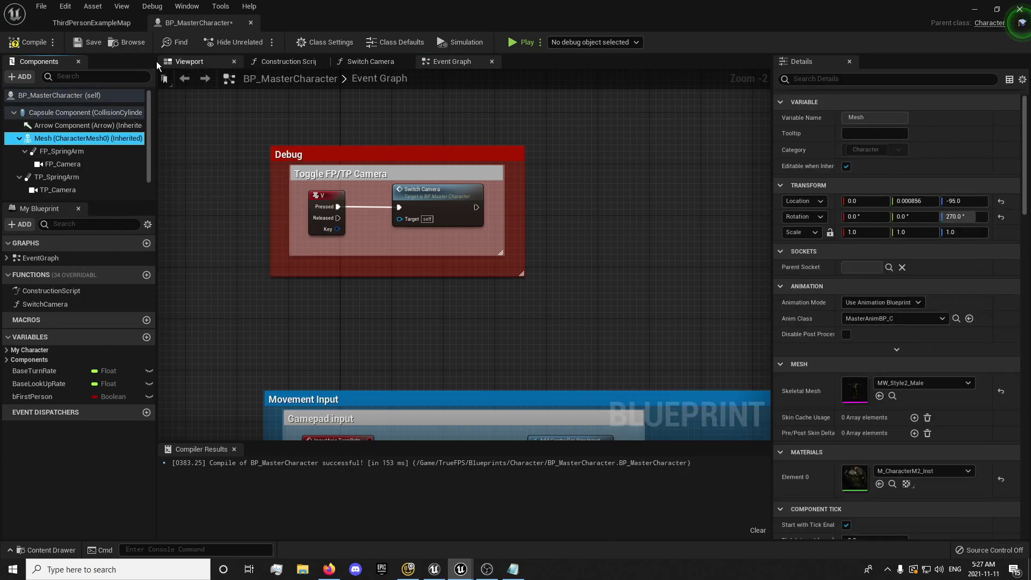
{"action": "left_click", "coordinate": [33, 42]}
{"action": "left_click", "coordinate": [90, 43]}
Examine the character's Mesh component in the blueprint viewport and the skeletal meshes available for it
{"action": "left_click", "coordinate": [188, 63]}
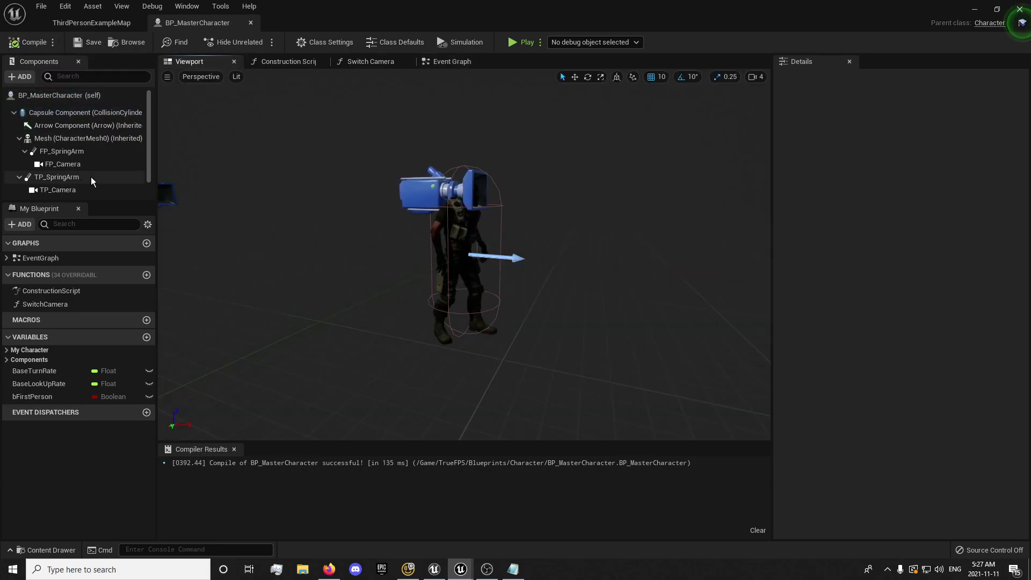
{"action": "left_click", "coordinate": [58, 138]}
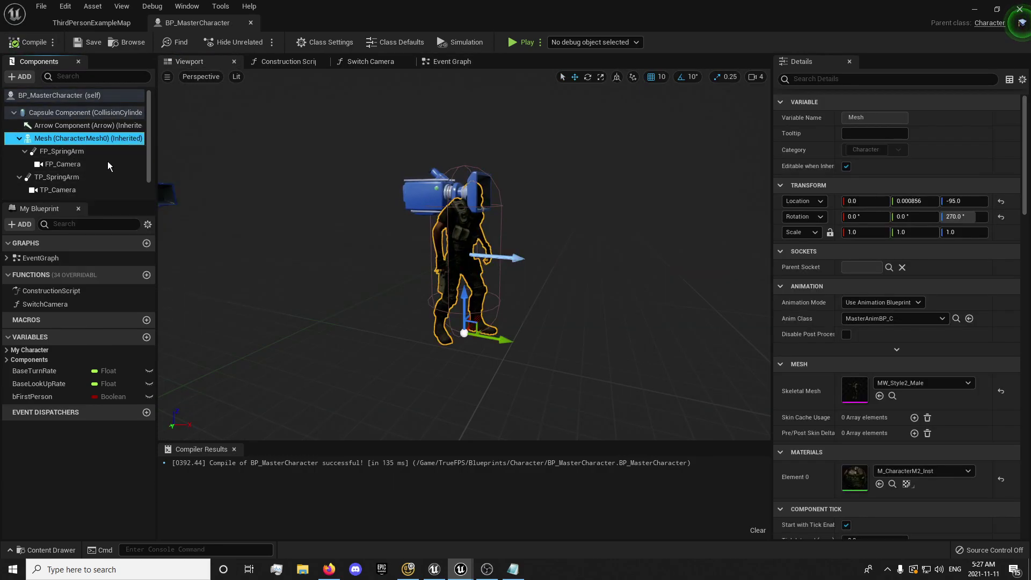
{"action": "left_click", "coordinate": [904, 384]}
{"action": "right_click_drag", "start_coordinate": [741, 322], "coordinate": [574, 293]}
Return to ThirdPersonExampleMap, play the level to check the soldier's body in first-person view, and stop the session
{"action": "left_click", "coordinate": [79, 22]}
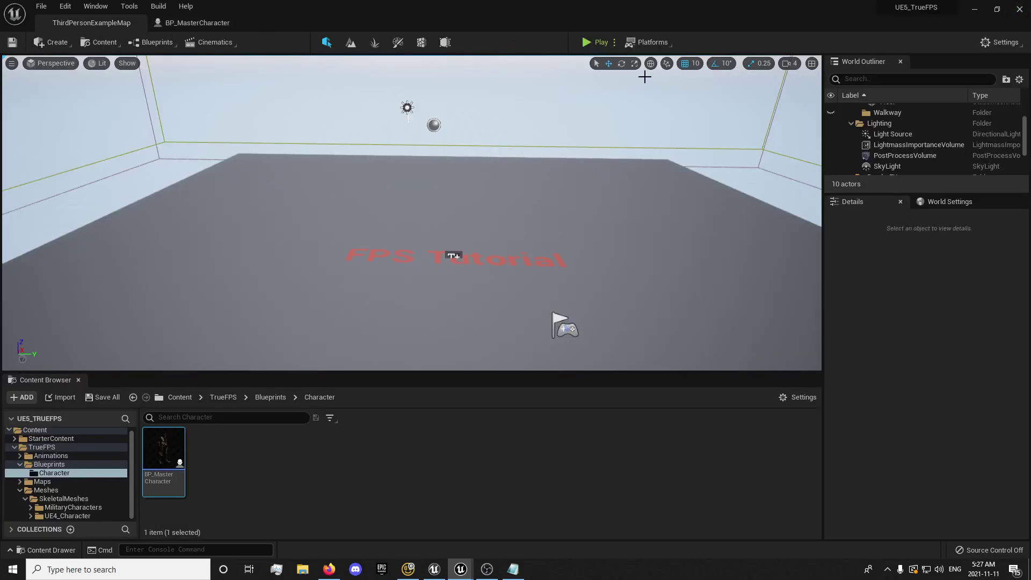
{"action": "left_click", "coordinate": [587, 42]}
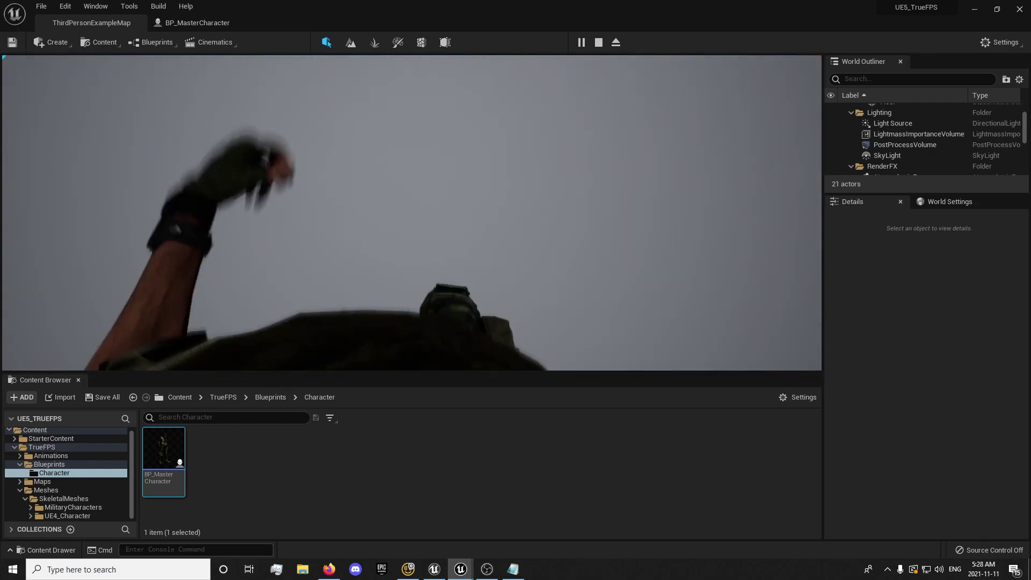
{"action": "key", "text": "Escape"}
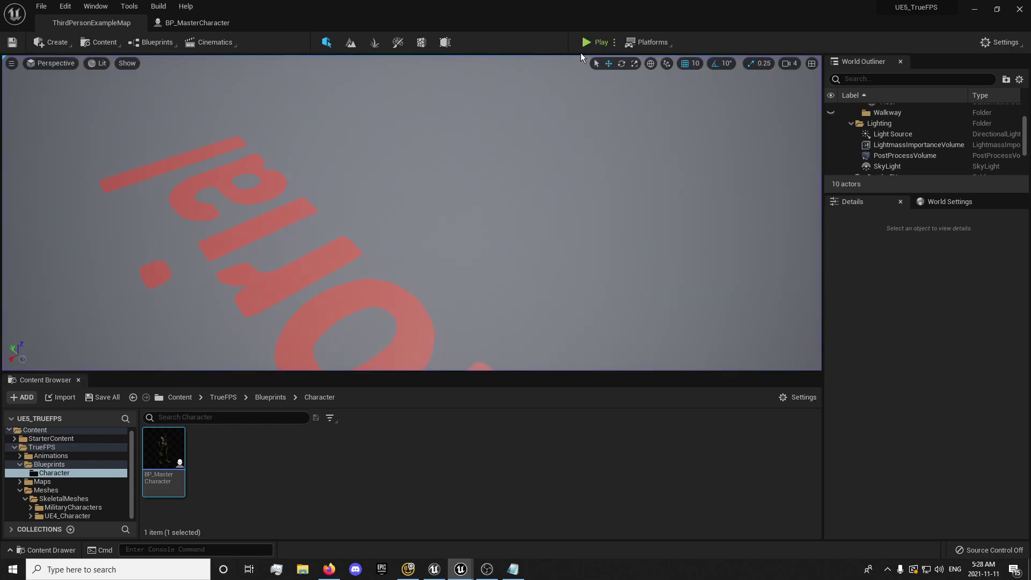
Play the level again to test the soldier's running and jumping in third-person view, and end the session
{"action": "left_click", "coordinate": [593, 43]}
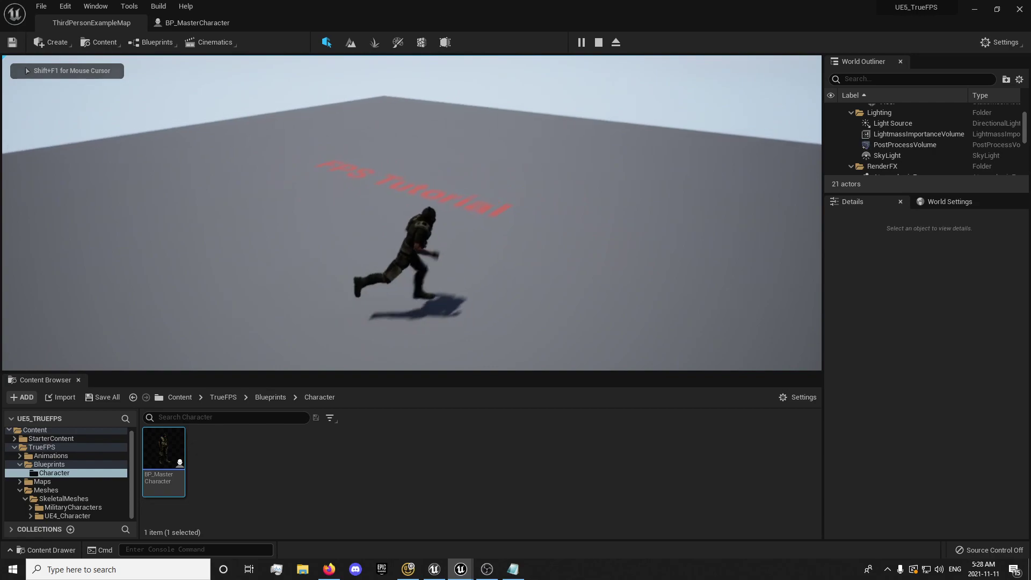
{"action": "key", "text": "space"}
{"action": "key", "text": "space"}
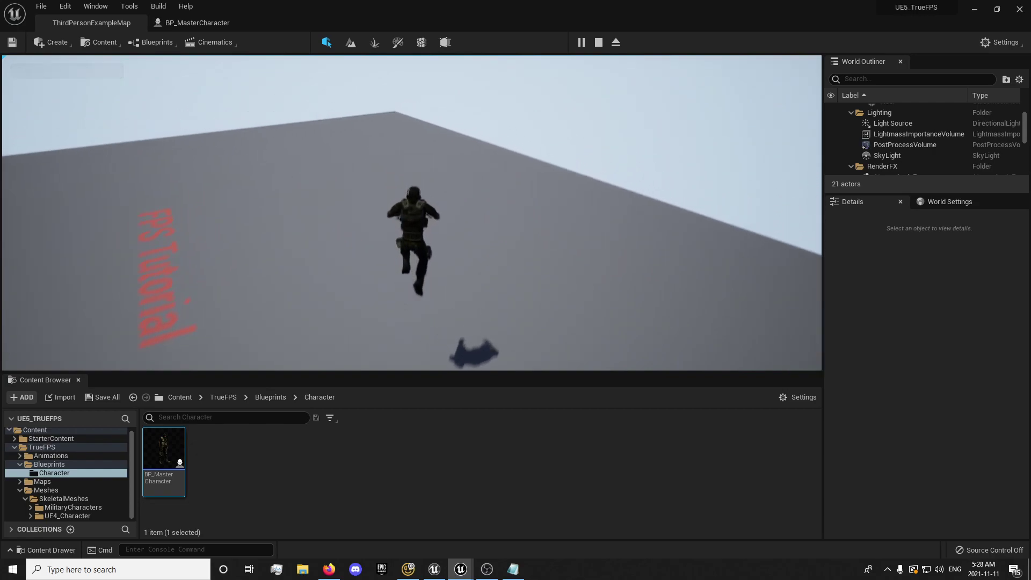
{"action": "key", "text": "shift+F1"}
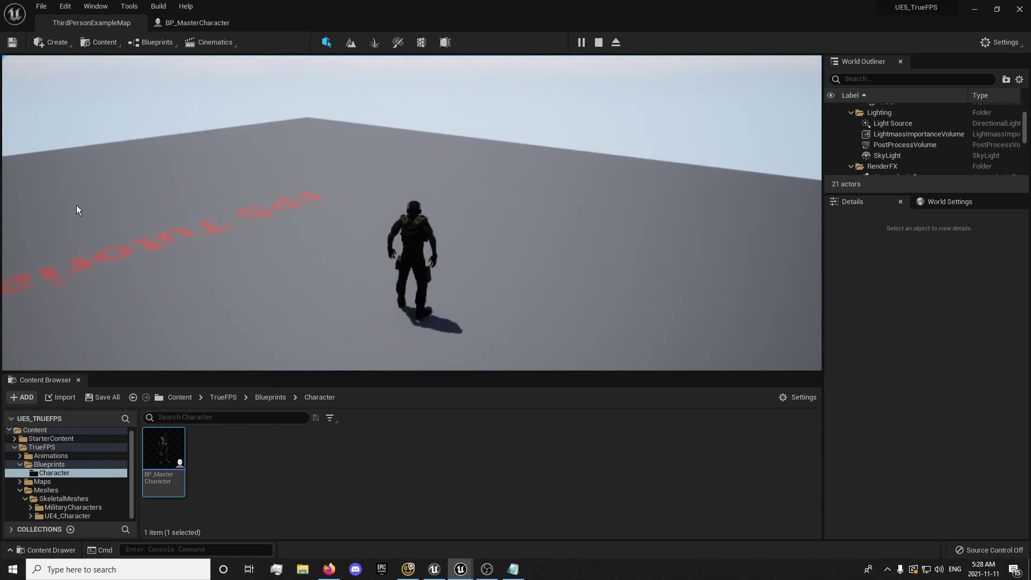
{"action": "key", "text": "Escape"}
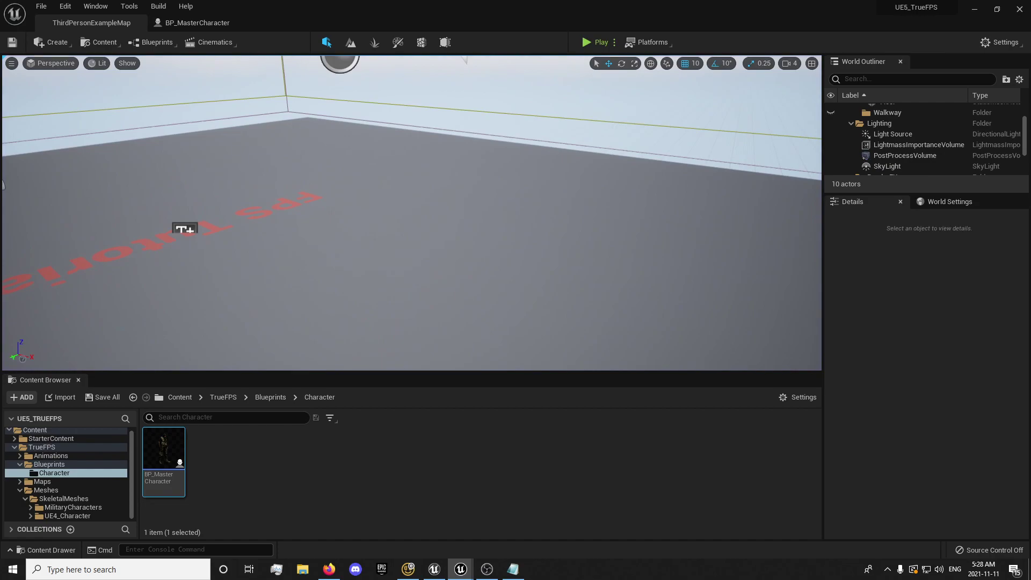